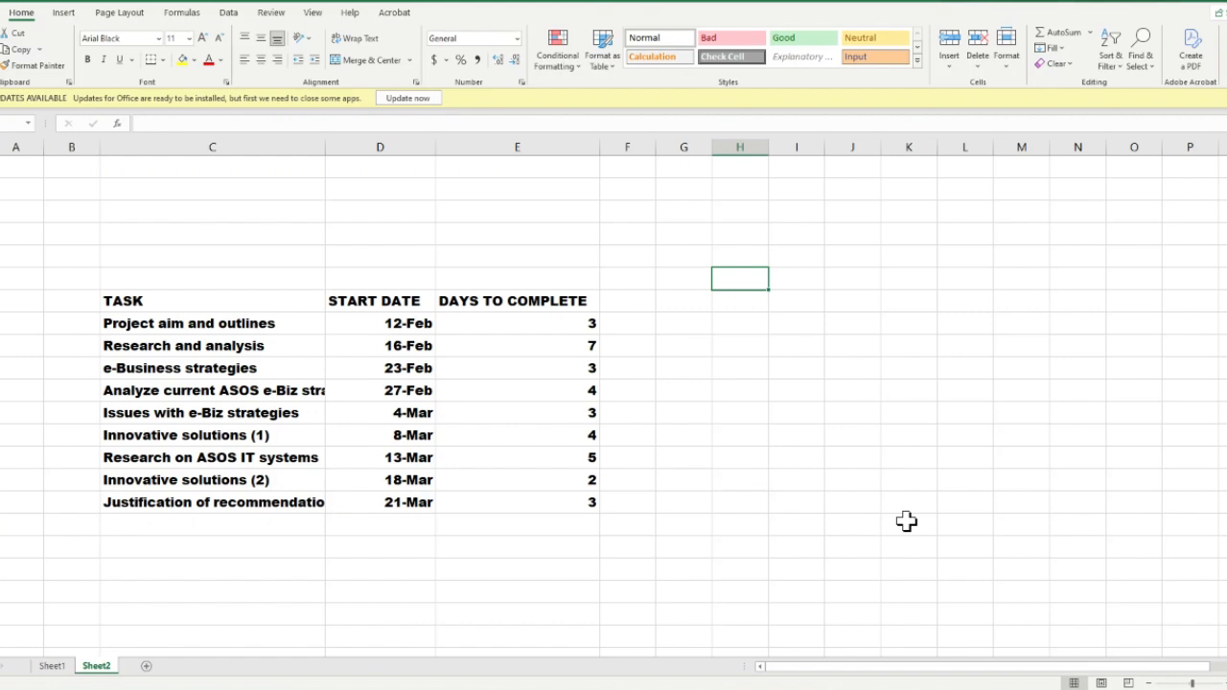
# Insert an empty 3-D stacked bar chart on Sheet2
pyautogui.click(59, 14)
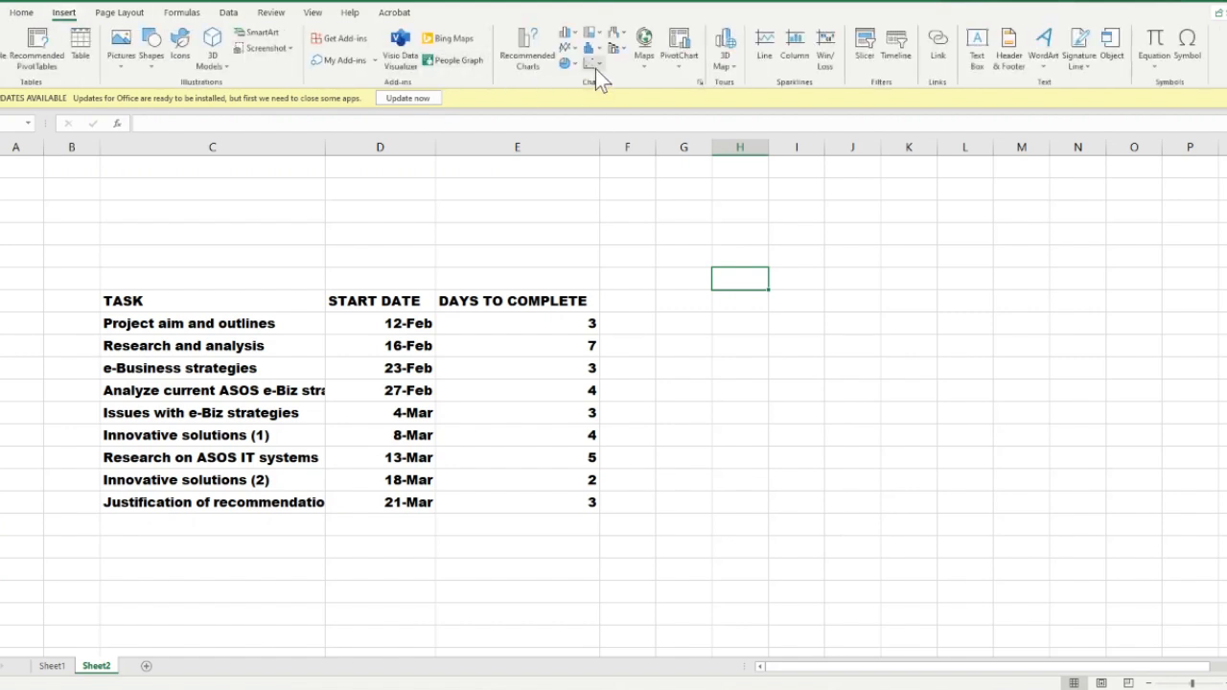
pyautogui.click(596, 69)
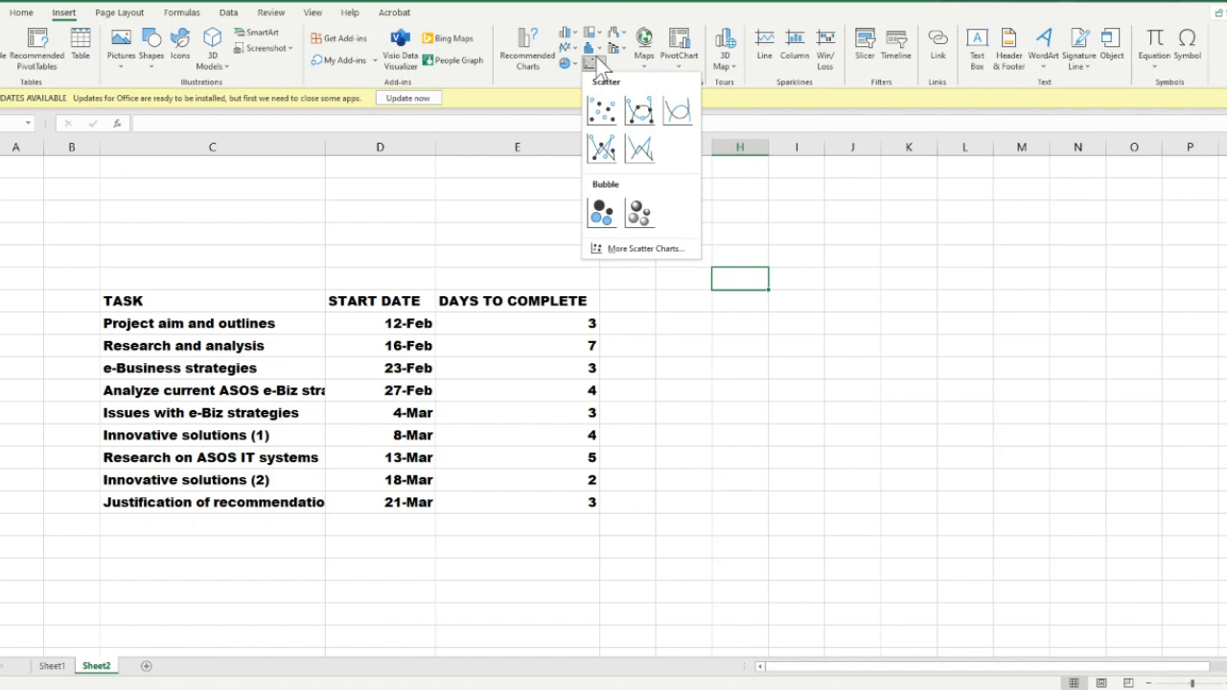
pyautogui.click(601, 48)
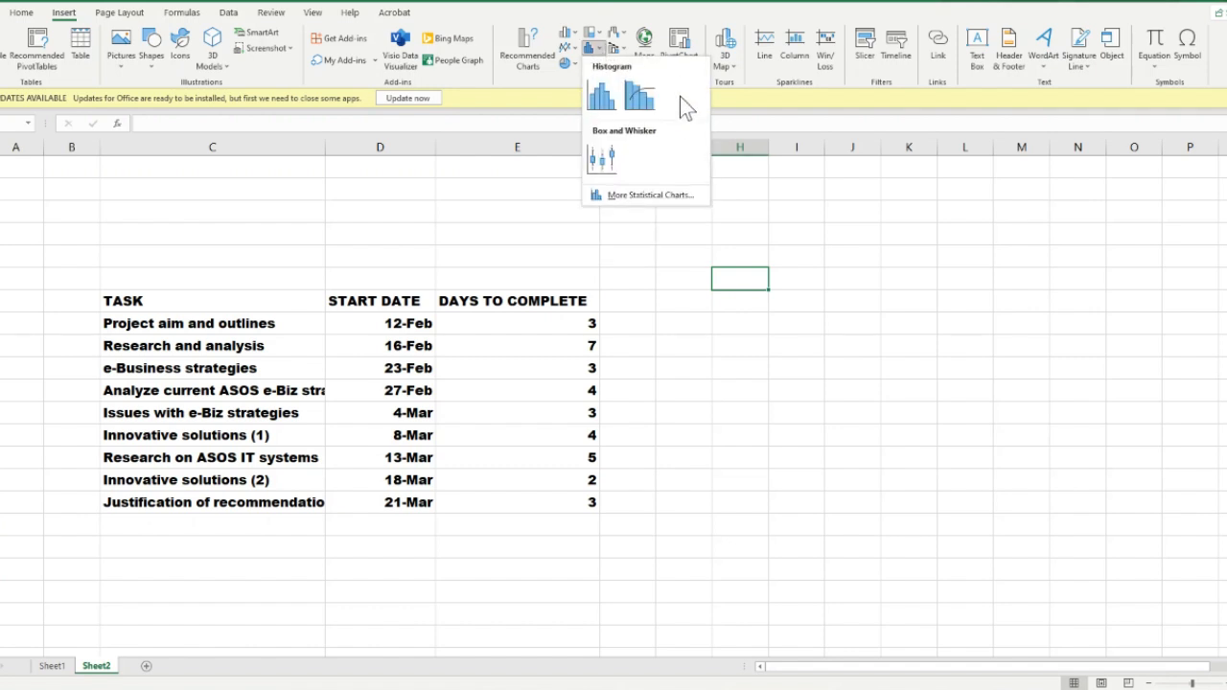
pyautogui.click(573, 81)
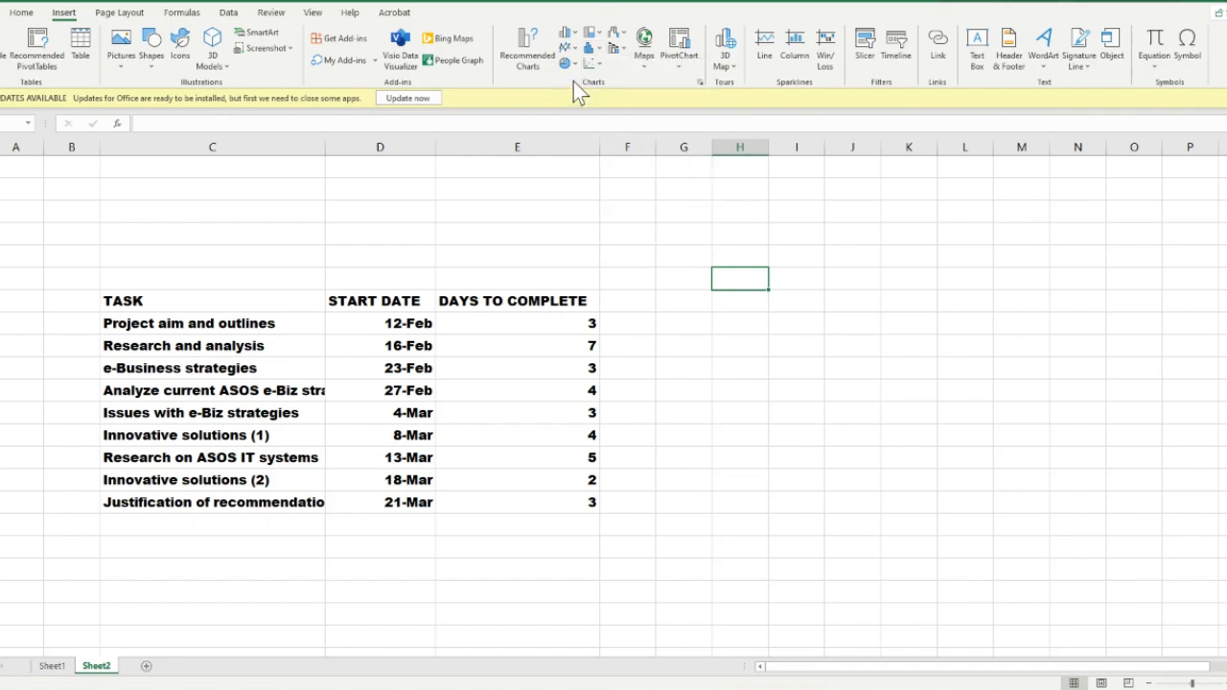
pyautogui.click(568, 33)
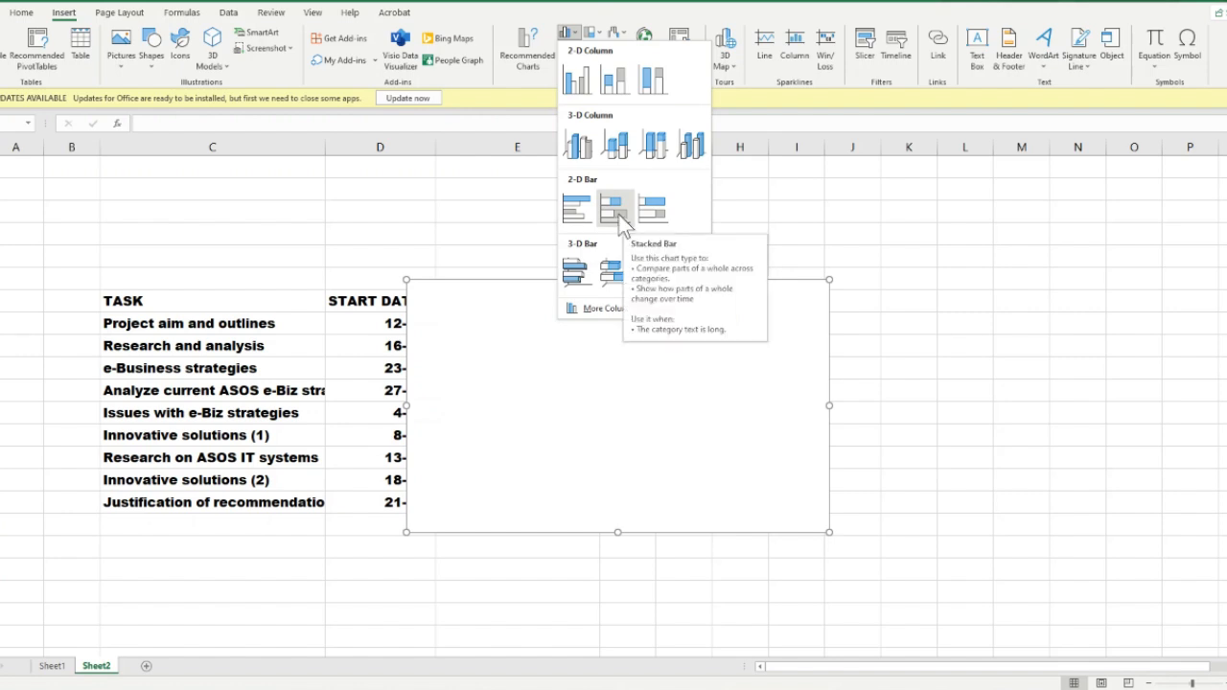
pyautogui.click(615, 271)
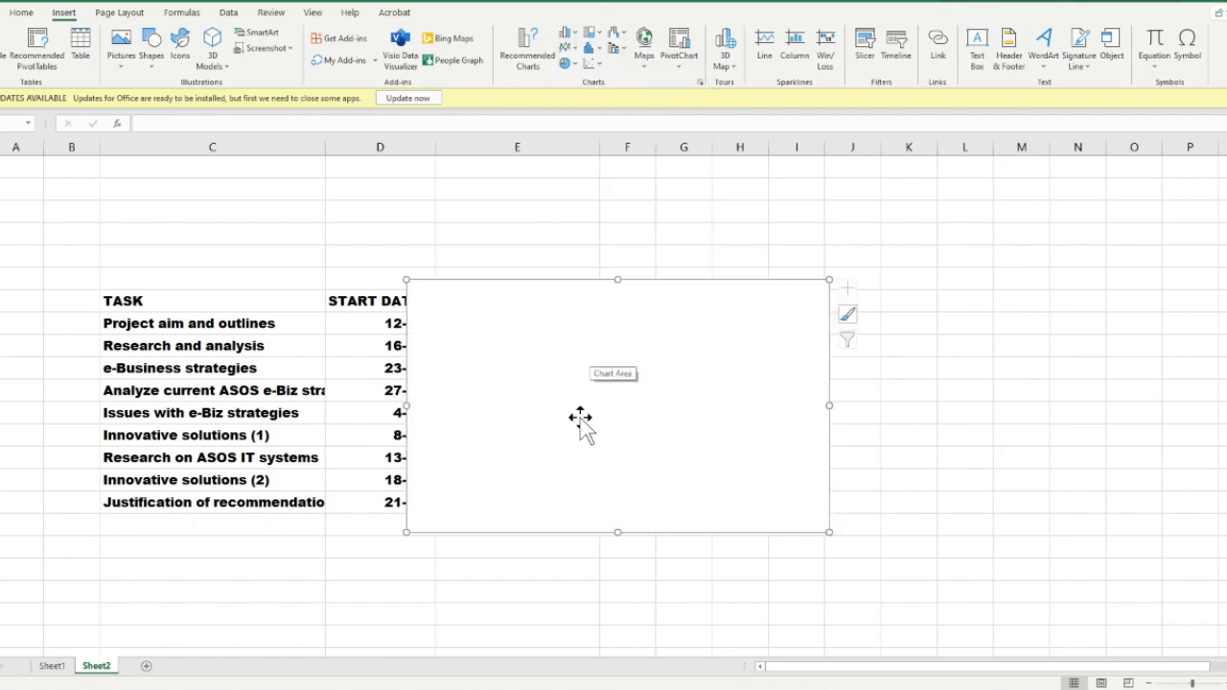
# Add a data series to the empty chart, taking its name from the START DATE header in D7
pyautogui.rightClick(671, 422)
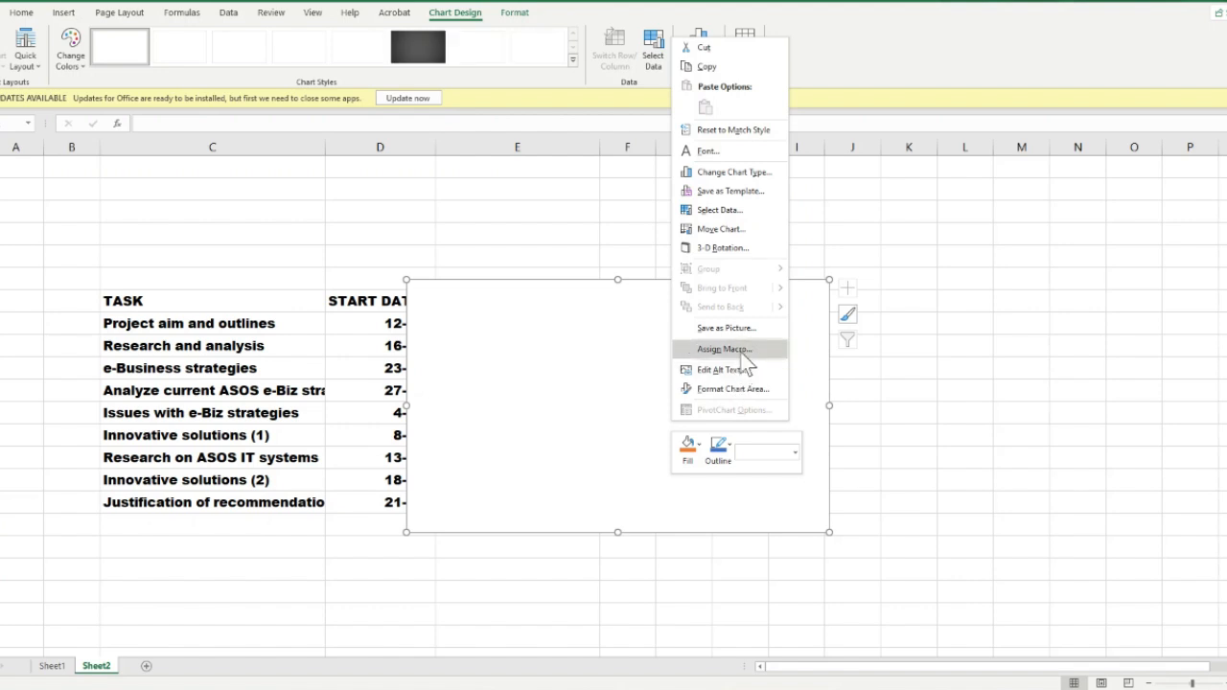
pyautogui.click(733, 210)
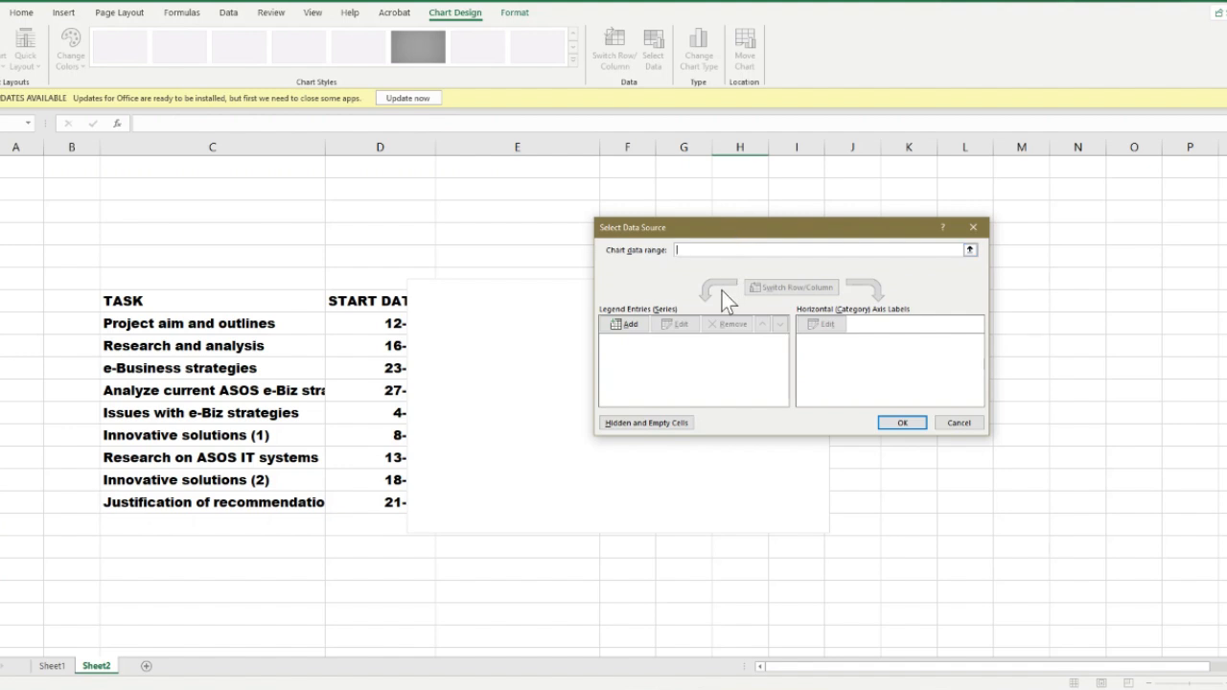
pyautogui.click(624, 324)
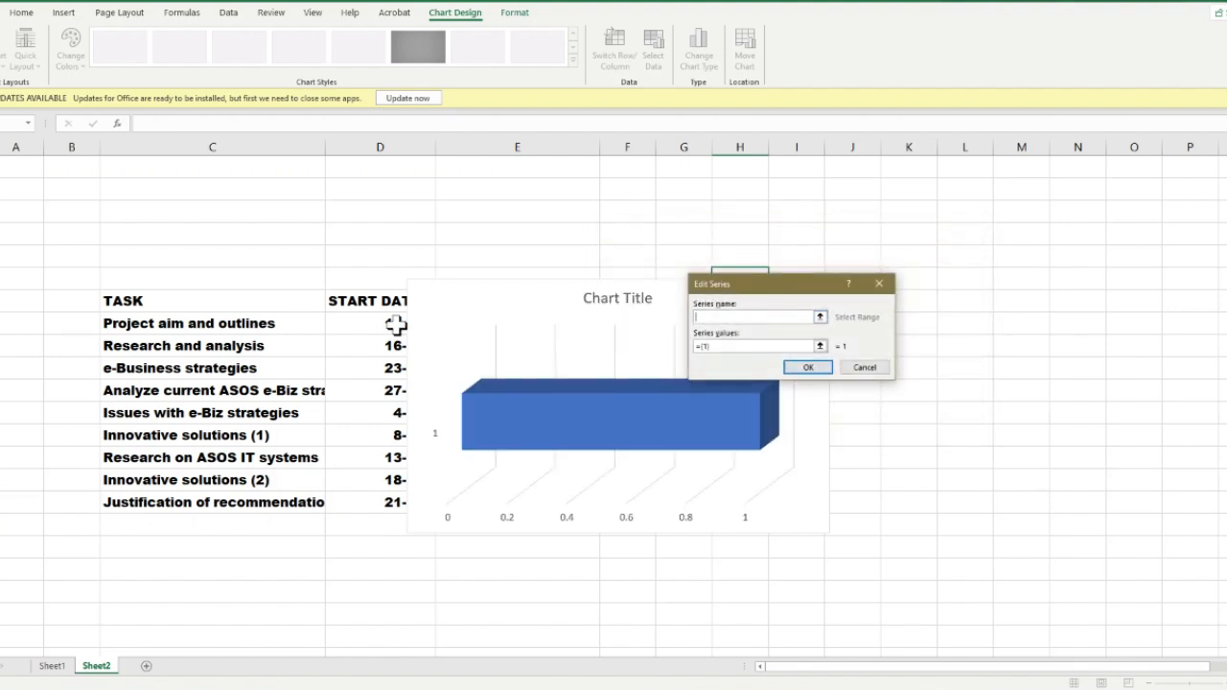
pyautogui.click(354, 300)
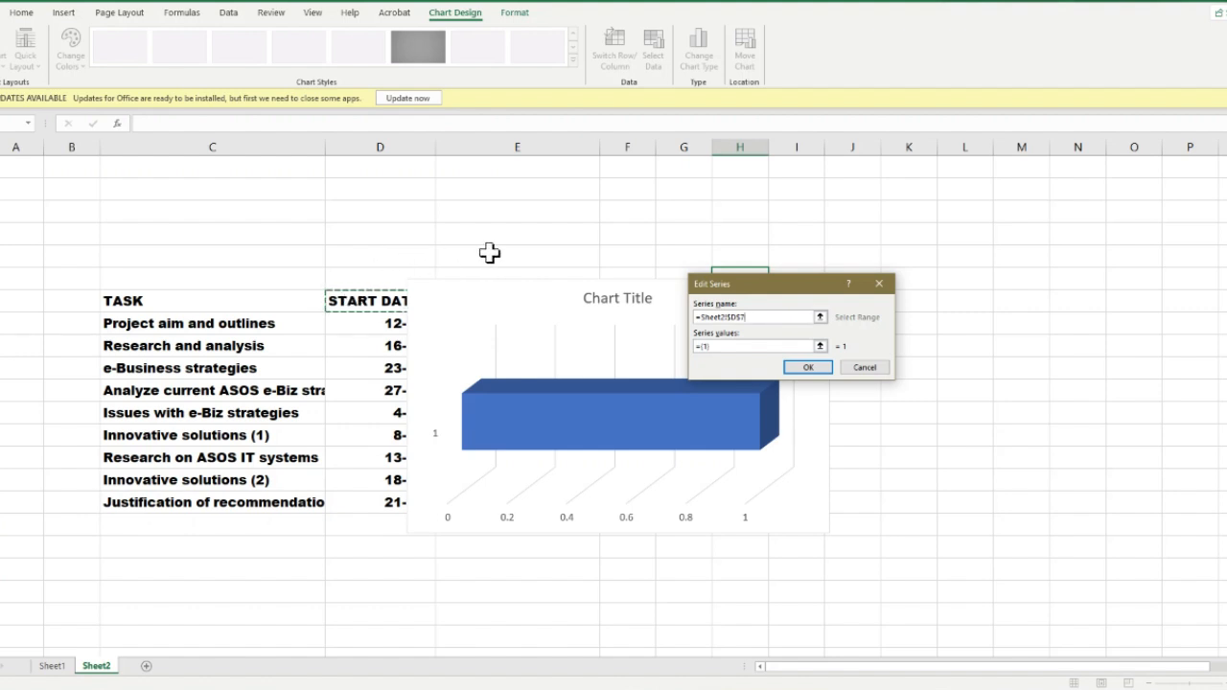
# Set the START DATE series values to the dates in D8:D16 and apply the chart's data source
pyautogui.click(714, 345)
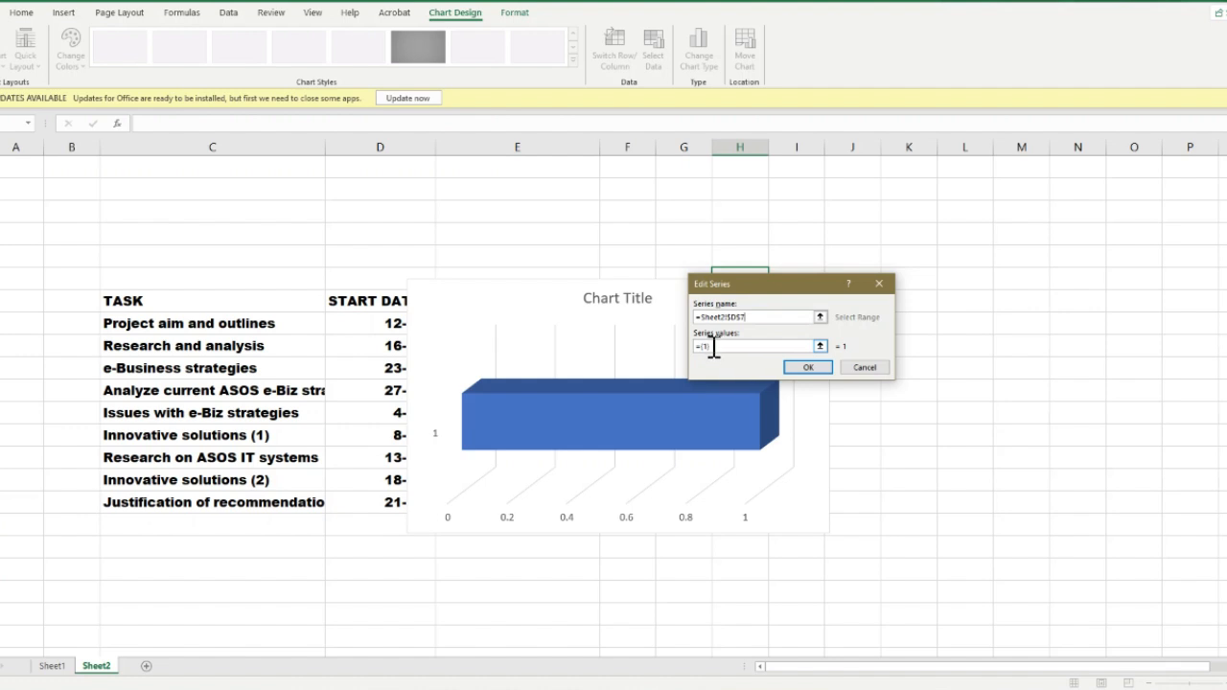
pyautogui.press('BackSpace')
pyautogui.press('BackSpace')
pyautogui.press('BackSpace')
pyautogui.press('BackSpace')
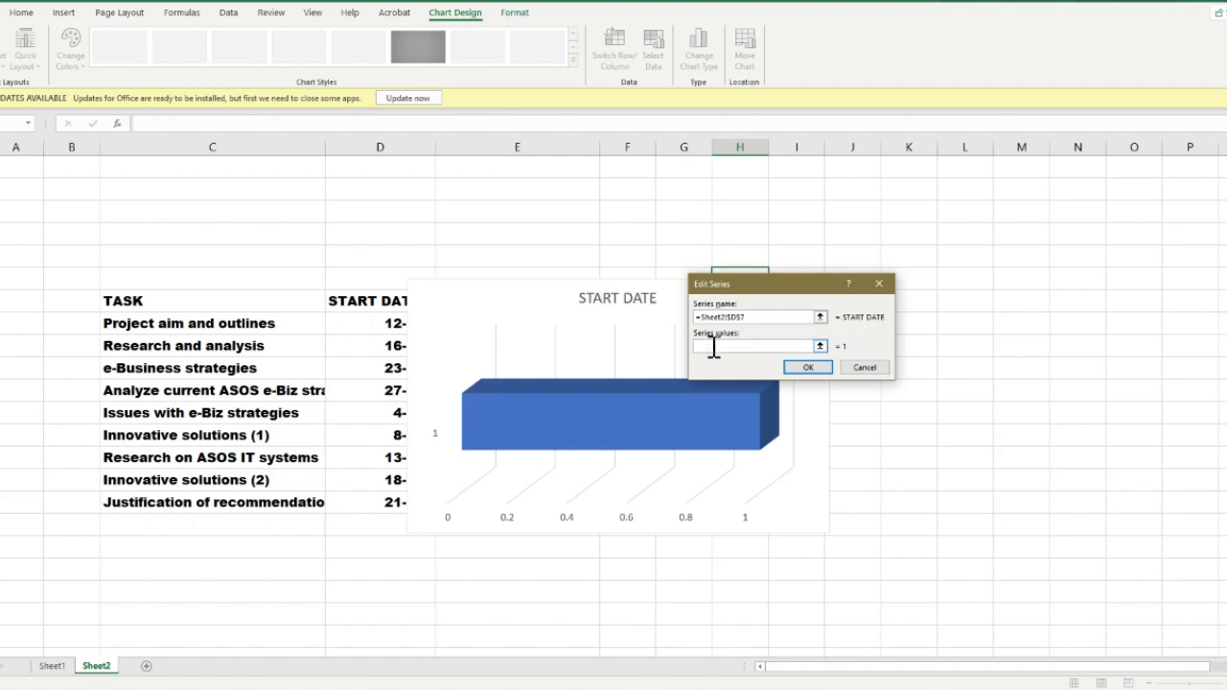
pyautogui.click(382, 323)
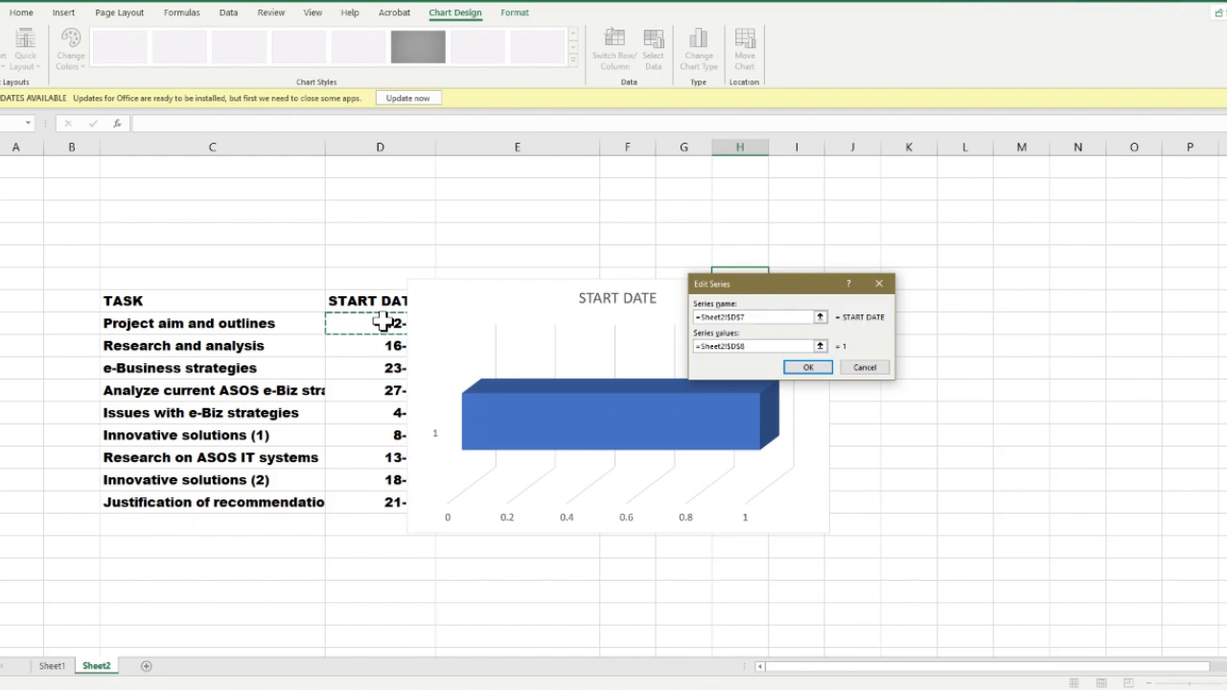
pyautogui.hotkey('shift', 'Down')
pyautogui.hotkey('shift', 'Down')
pyautogui.hotkey('shift', 'Down')
pyautogui.hotkey('shift', 'Down')
pyautogui.hotkey('shift', 'Down')
pyautogui.hotkey('shift', 'Down')
pyautogui.hotkey('shift', 'Down')
pyautogui.hotkey('shift', 'Down')
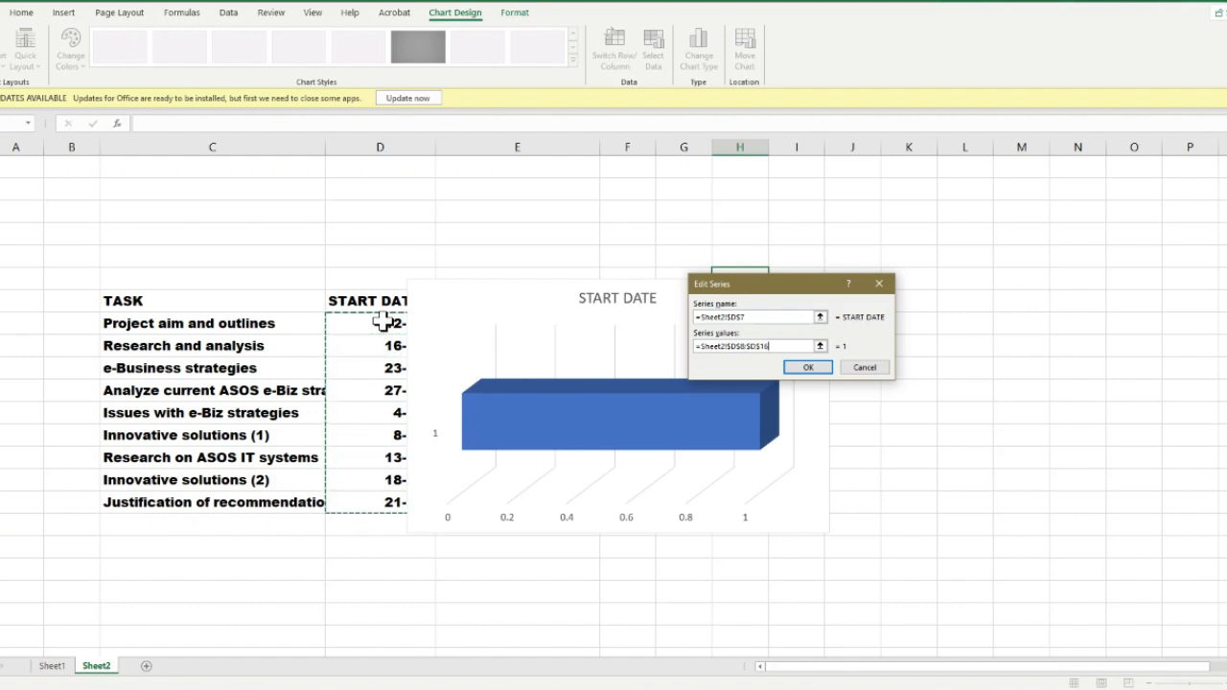
pyautogui.click(810, 368)
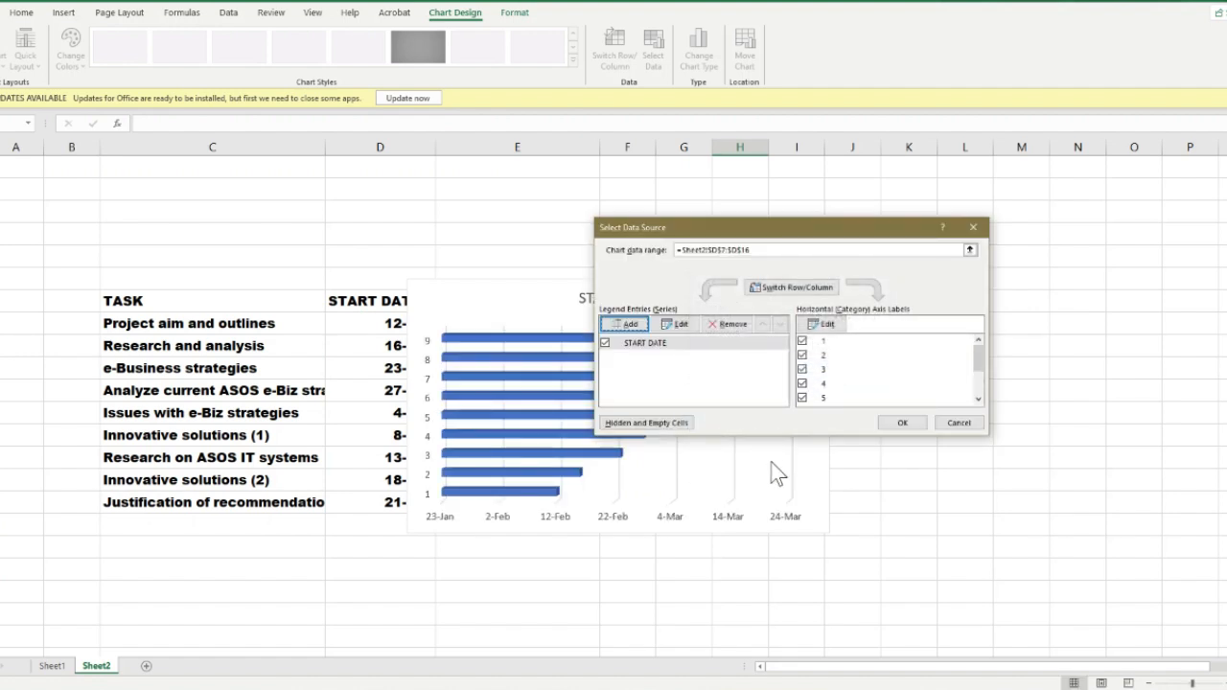
pyautogui.click(907, 423)
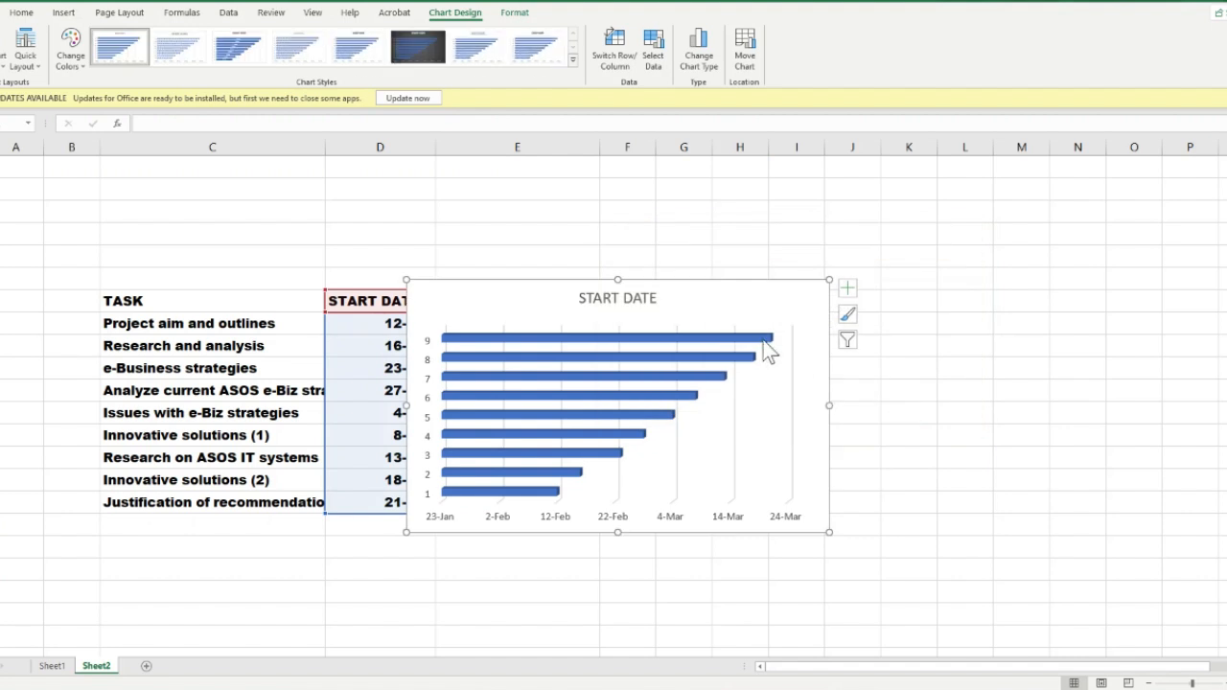
# Move the chart beside the table clear of its columns, and add a second series named from the DAYS TO COMPLETE header in E7
pyautogui.moveTo(697, 285); pyautogui.dragTo(978, 261)
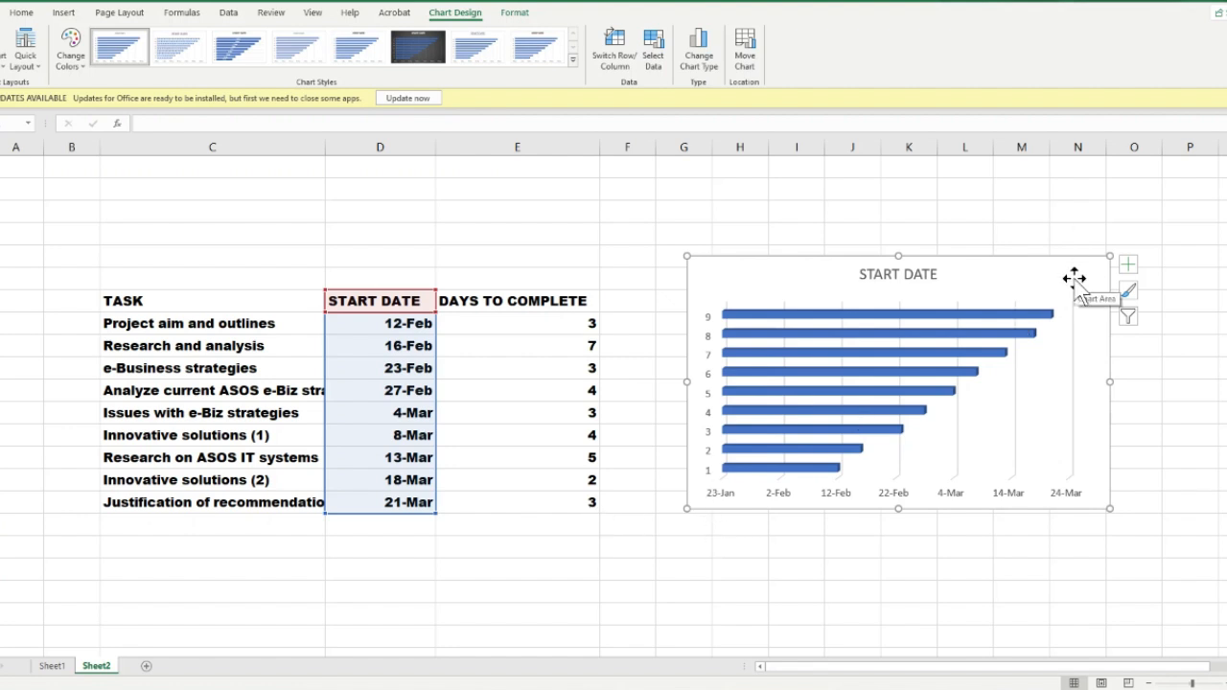
pyautogui.rightClick(1080, 287)
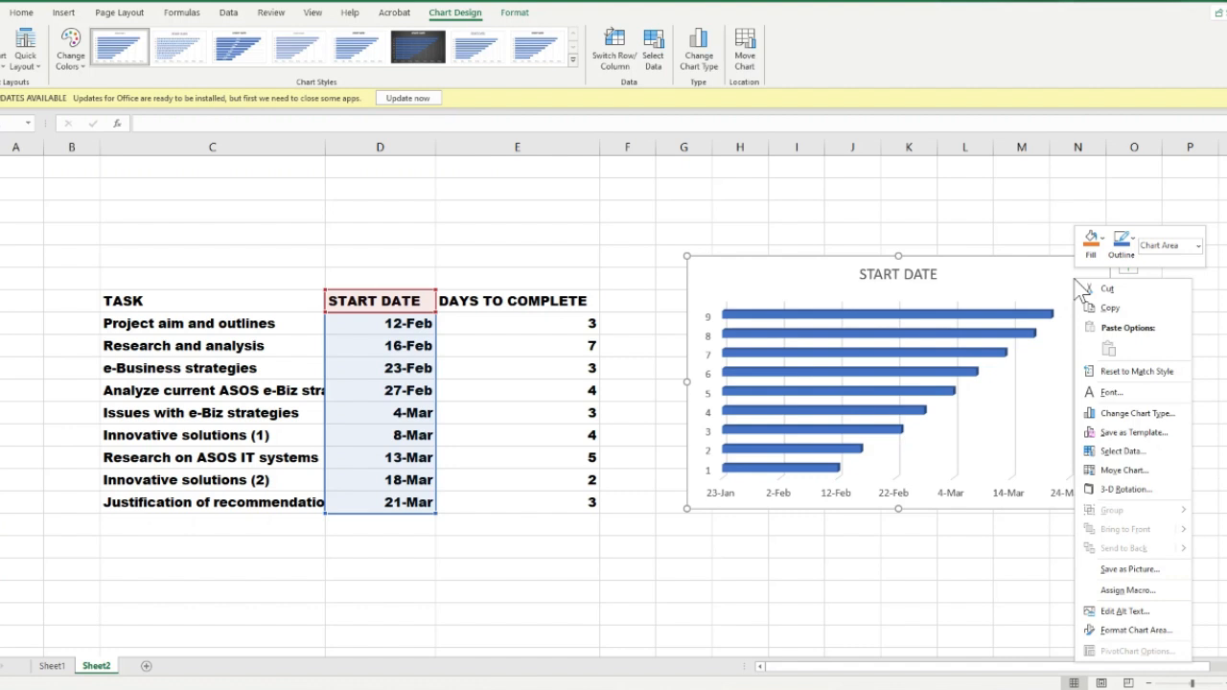
pyautogui.click(1121, 450)
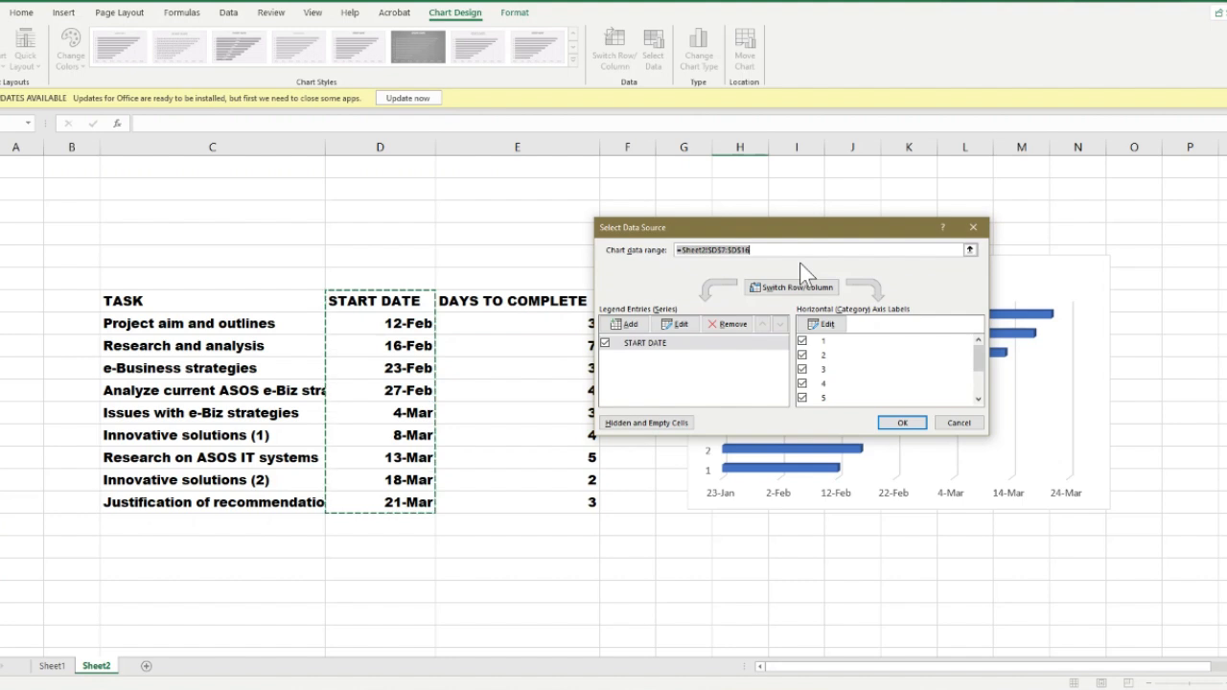
pyautogui.click(624, 324)
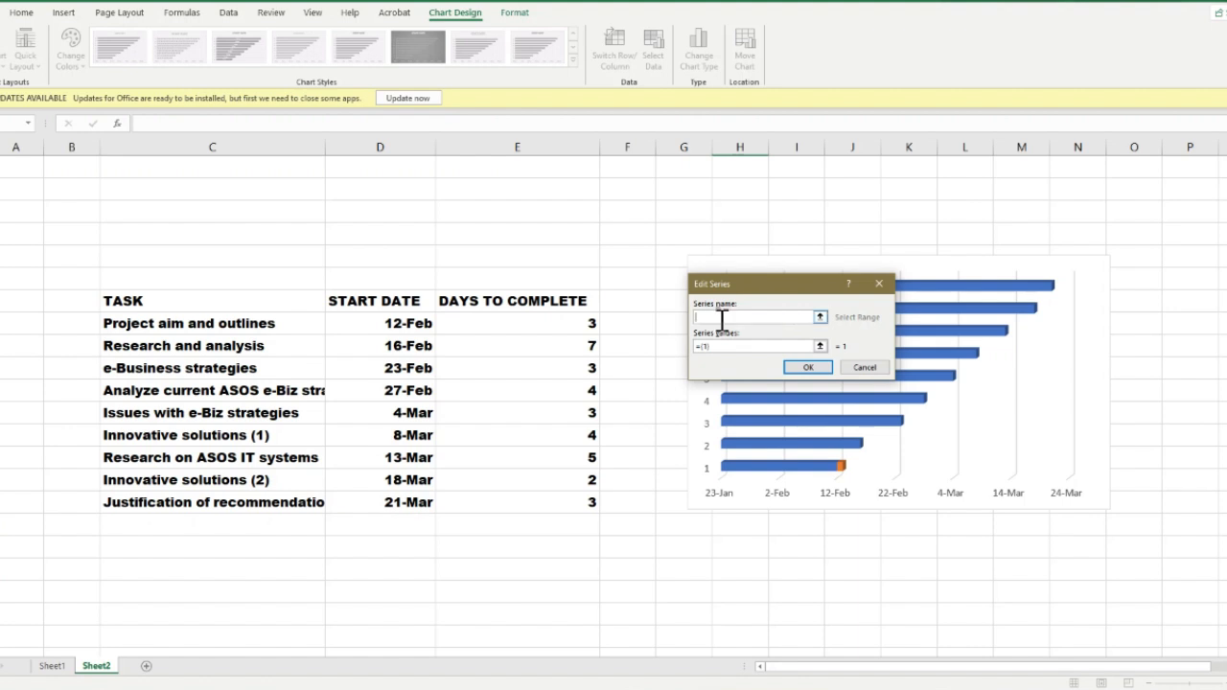
pyautogui.click(547, 301)
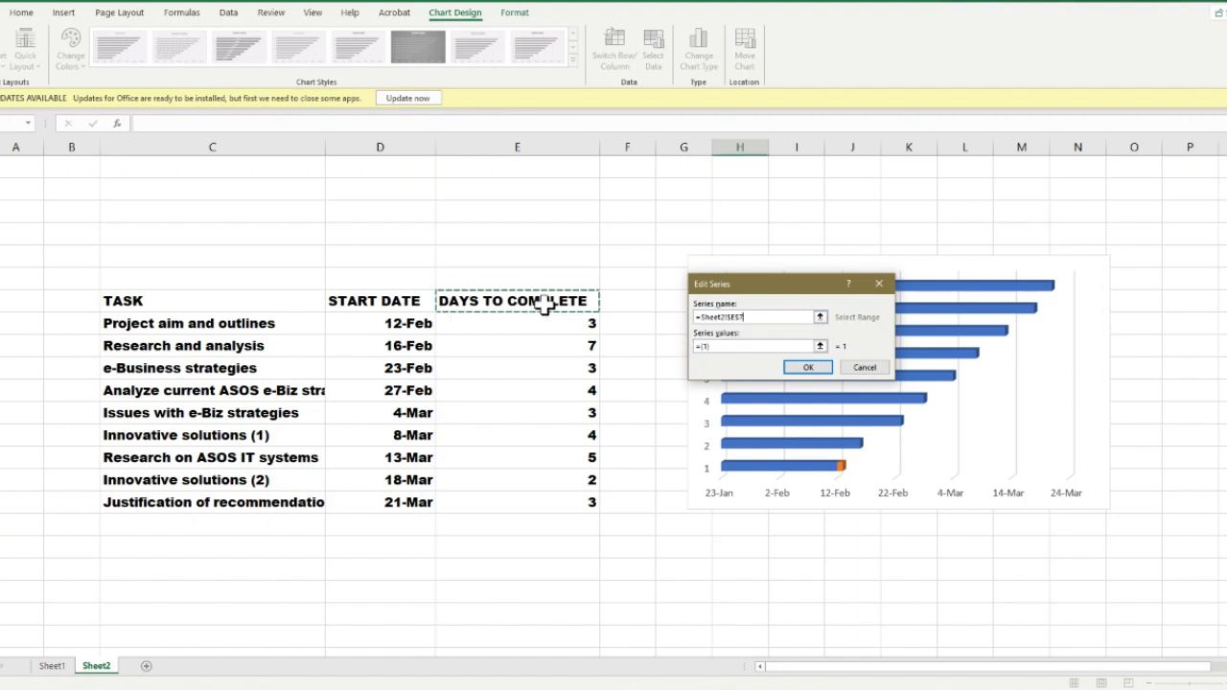
# Set the DAYS TO COMPLETE series values to the durations in E8:E16
pyautogui.click(723, 346)
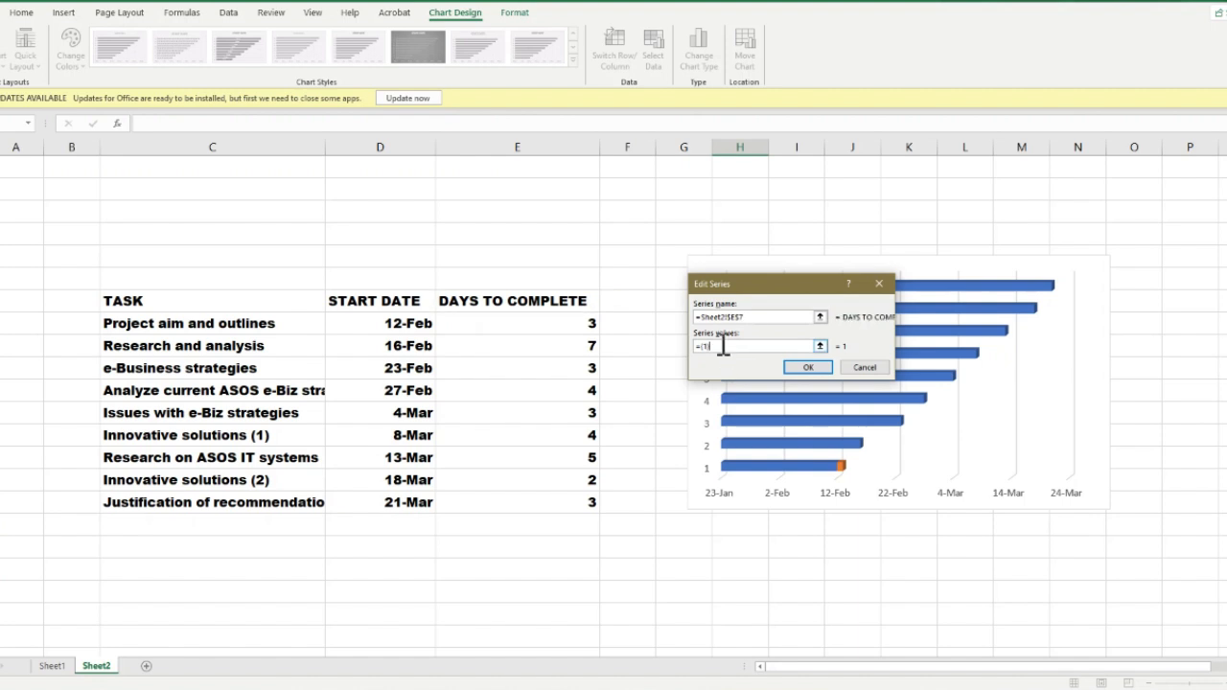
pyautogui.press('BackSpace')
pyautogui.press('BackSpace')
pyautogui.press('BackSpace')
pyautogui.press('BackSpace')
pyautogui.click(575, 325)
pyautogui.hotkey('shift', 'Down')
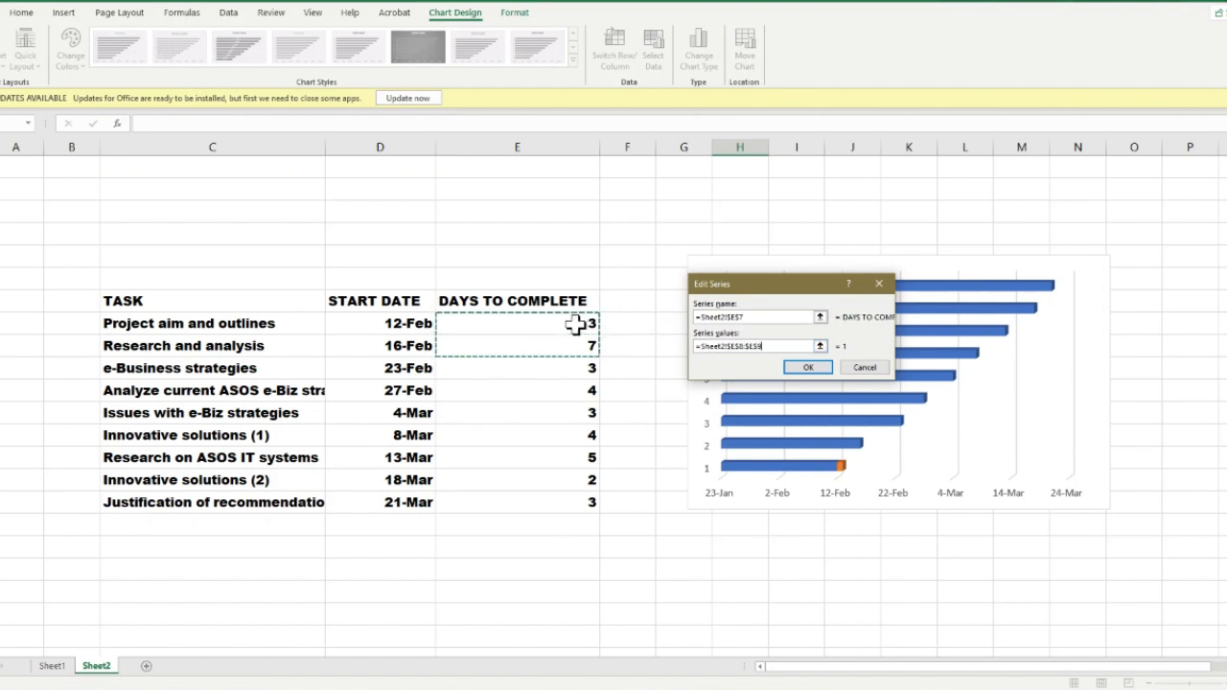
pyautogui.hotkey('ctrl', 'shift', 'Down')
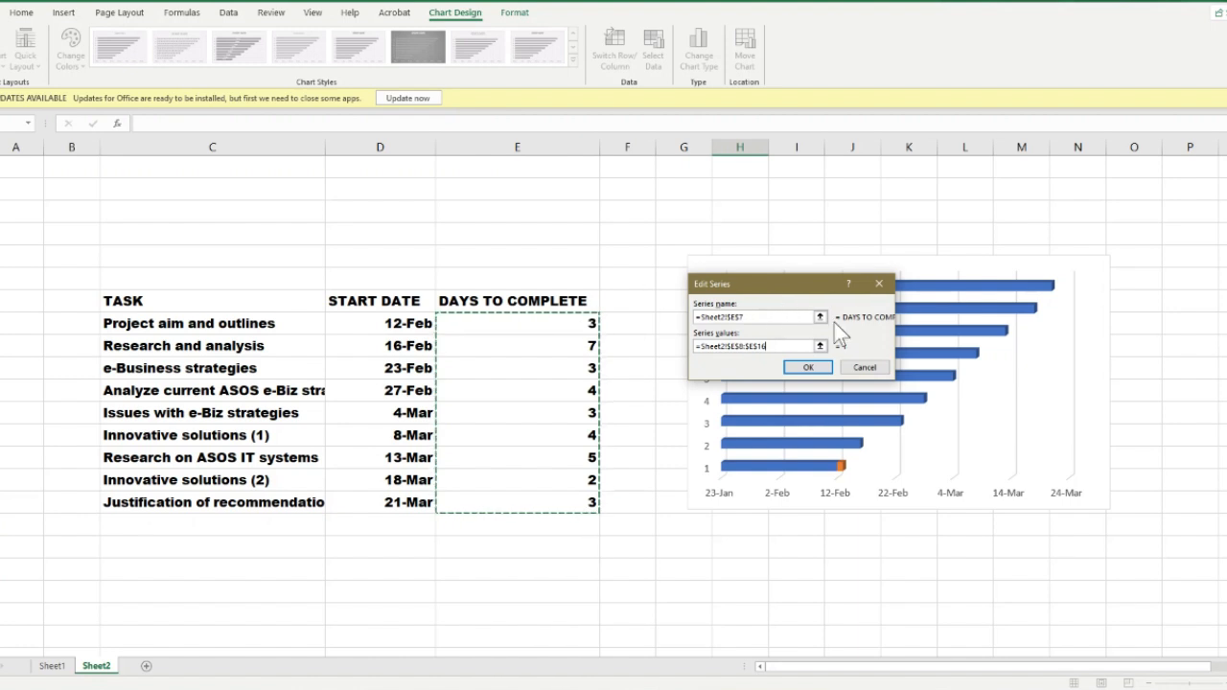
pyautogui.click(808, 368)
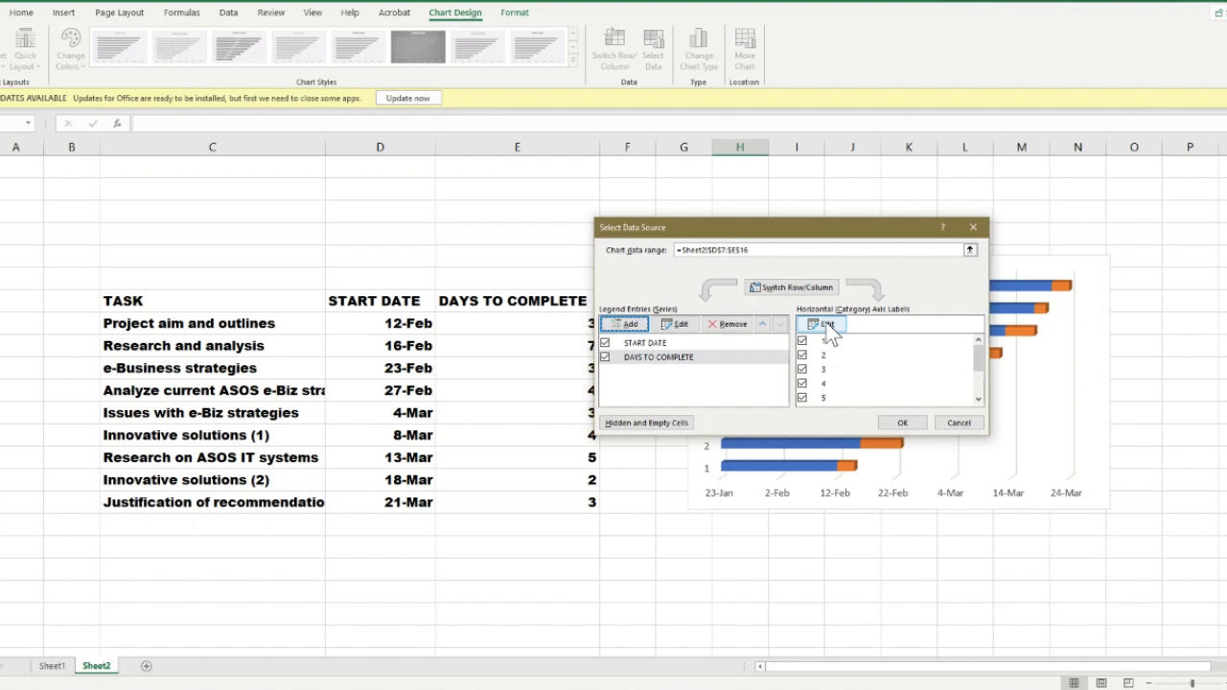
# Use the task names in C8:C16 as the chart's category axis labels and apply the data source
pyautogui.click(827, 326)
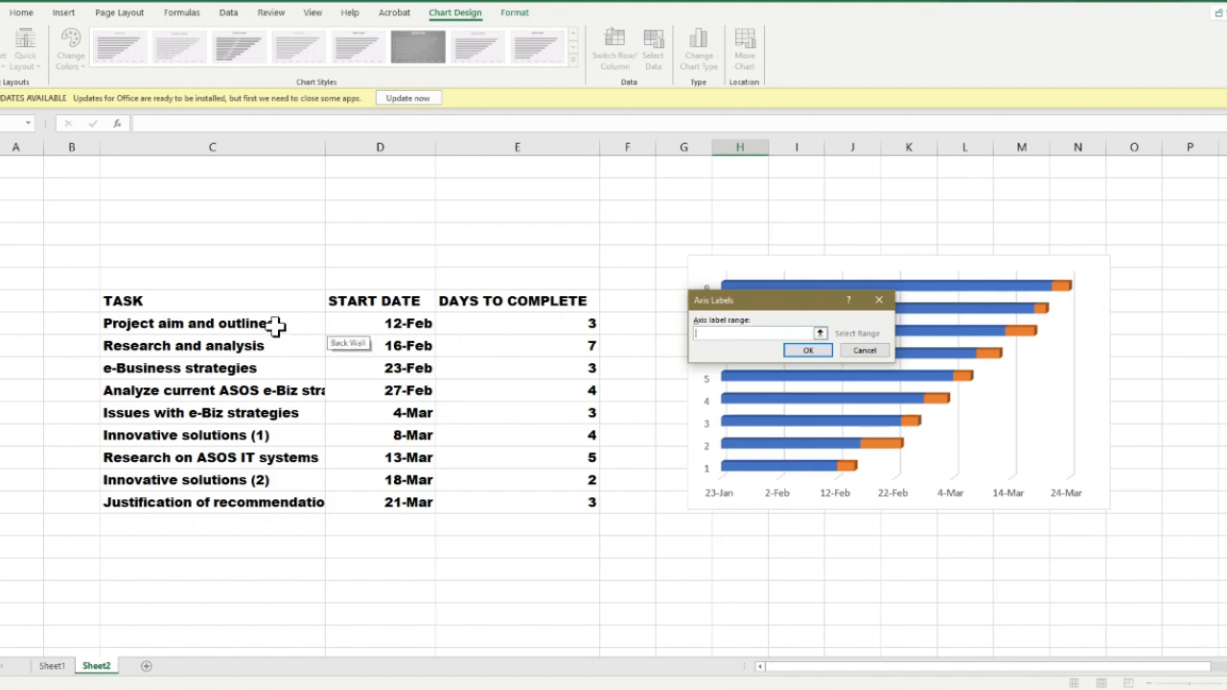
pyautogui.moveTo(275, 326); pyautogui.dragTo(275, 503)
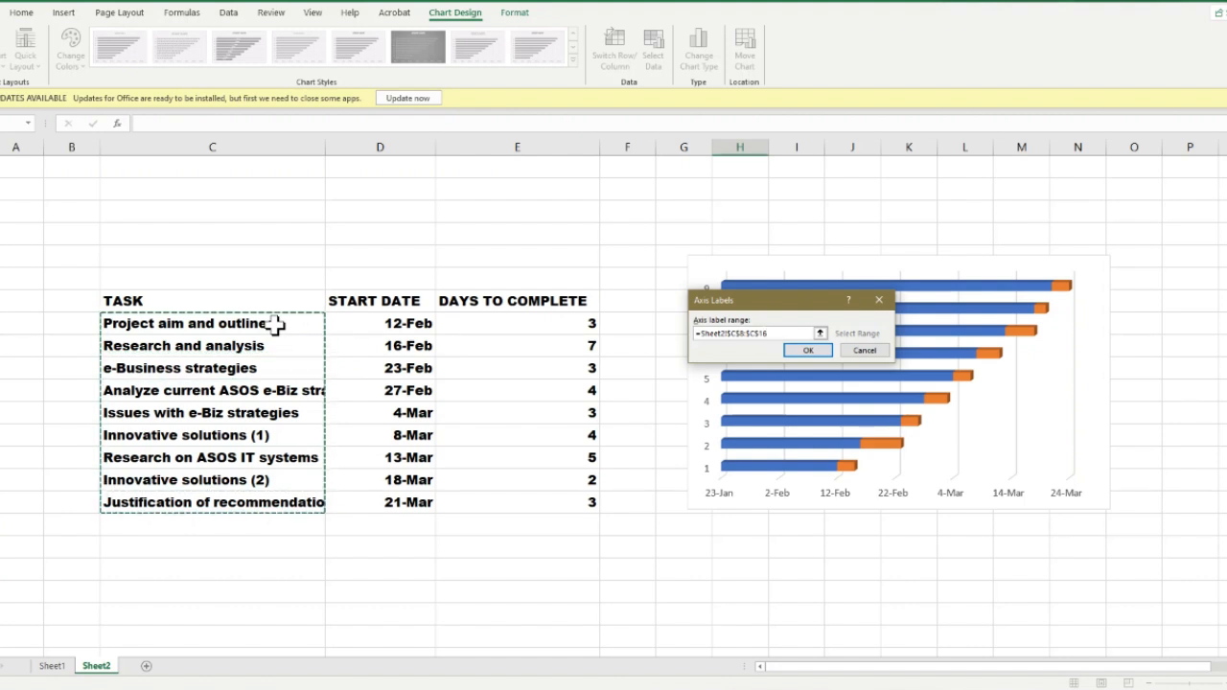
pyautogui.click(795, 351)
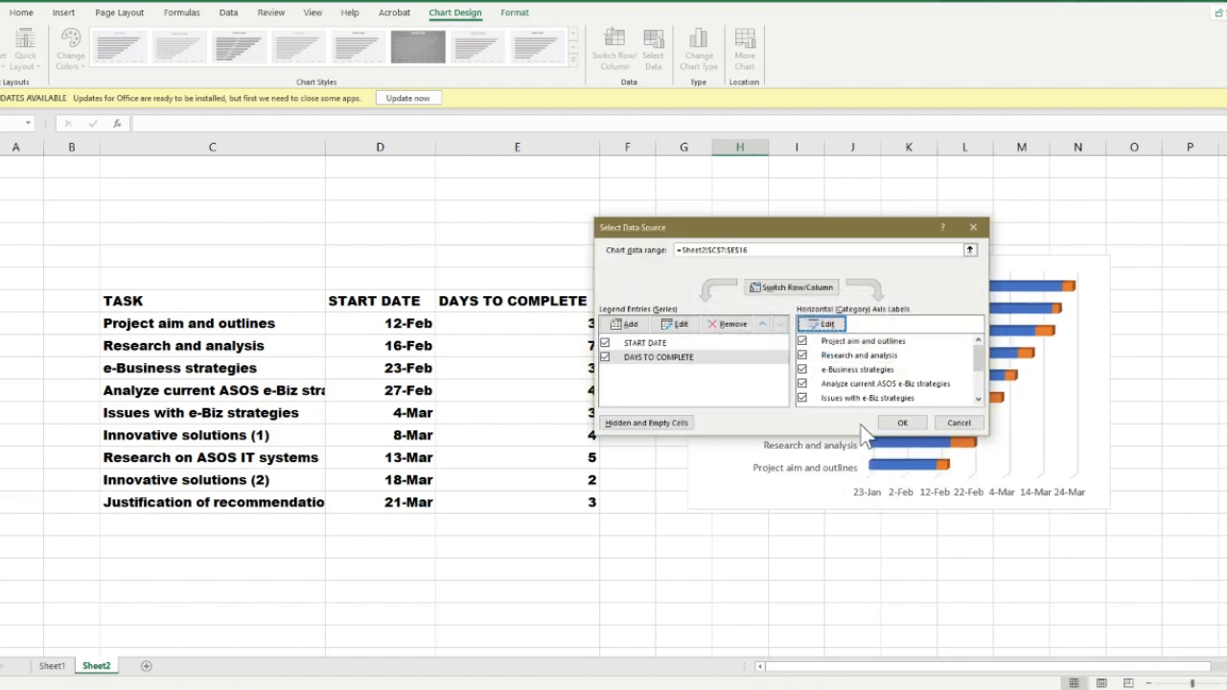
pyautogui.click(911, 429)
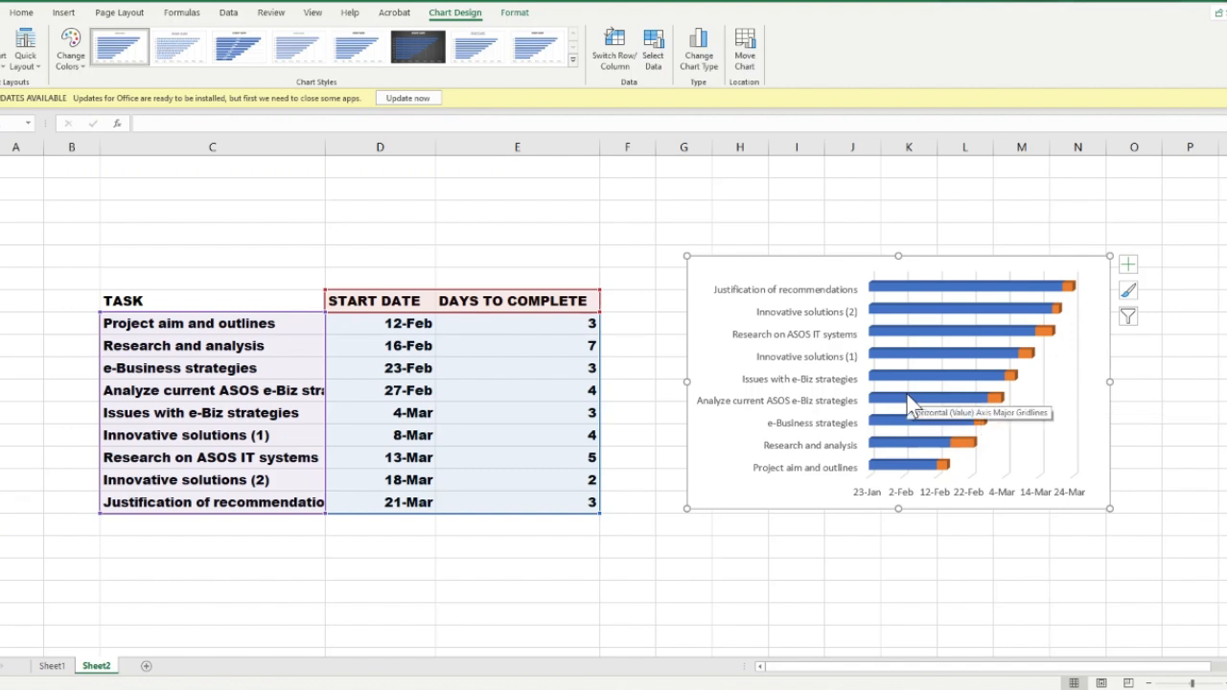
# Widen the chart until its outer edge reaches into column O
pyautogui.click(931, 287)
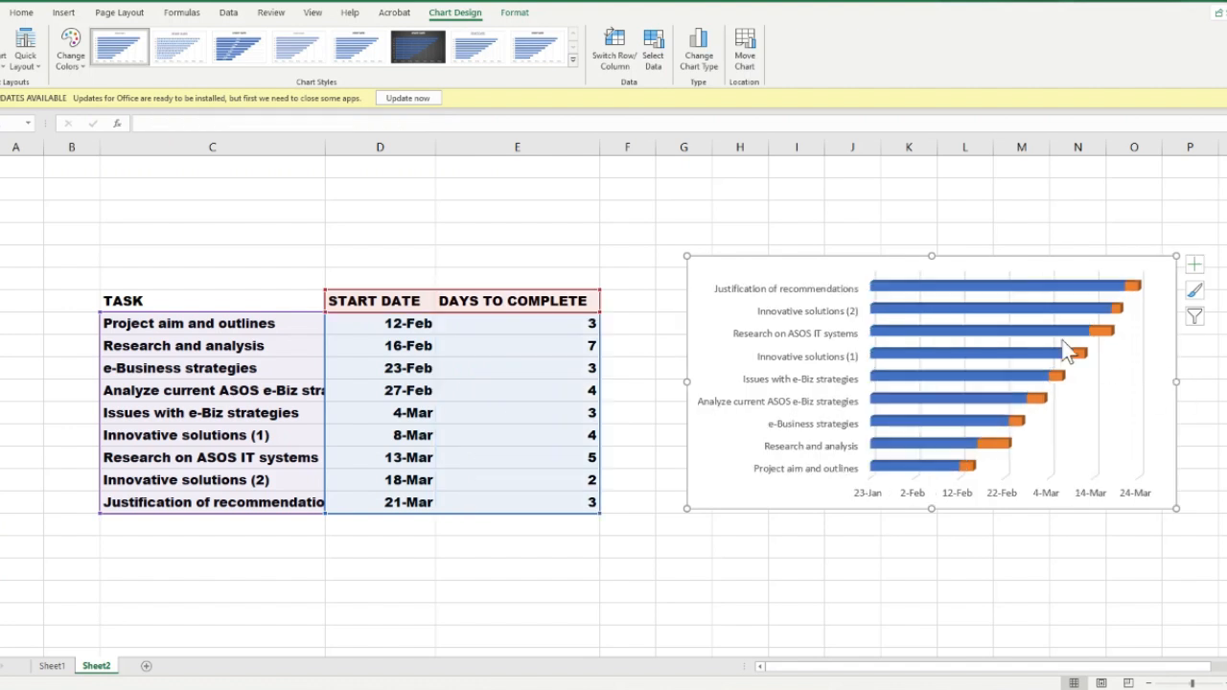
pyautogui.click(1029, 305)
pyautogui.click(1031, 305)
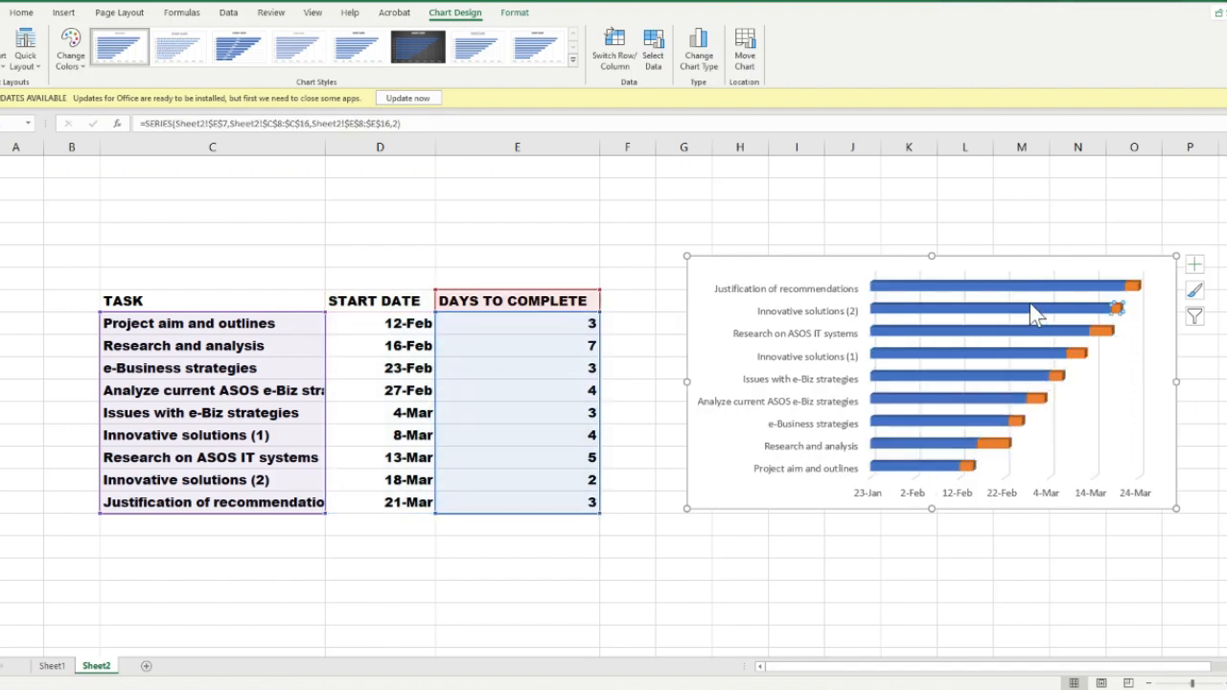
pyautogui.click(708, 486)
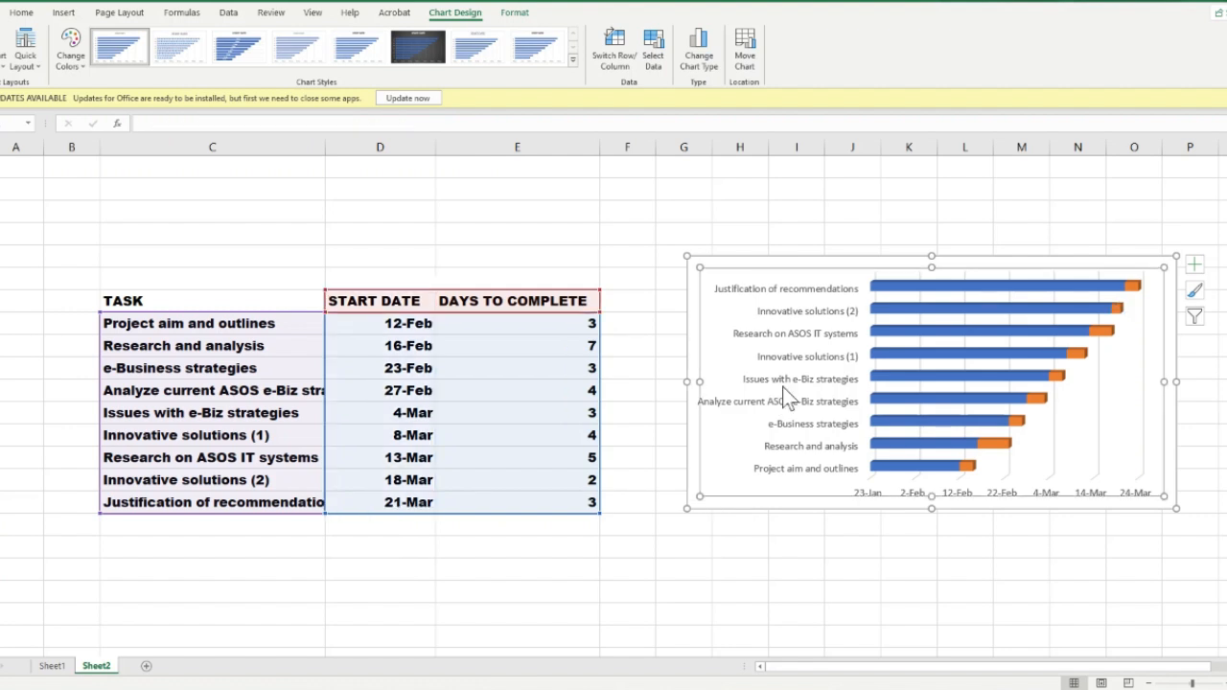
# Set the chart's vertical task axis to list its categories in reverse order, then close the formatting pane
pyautogui.click(829, 380)
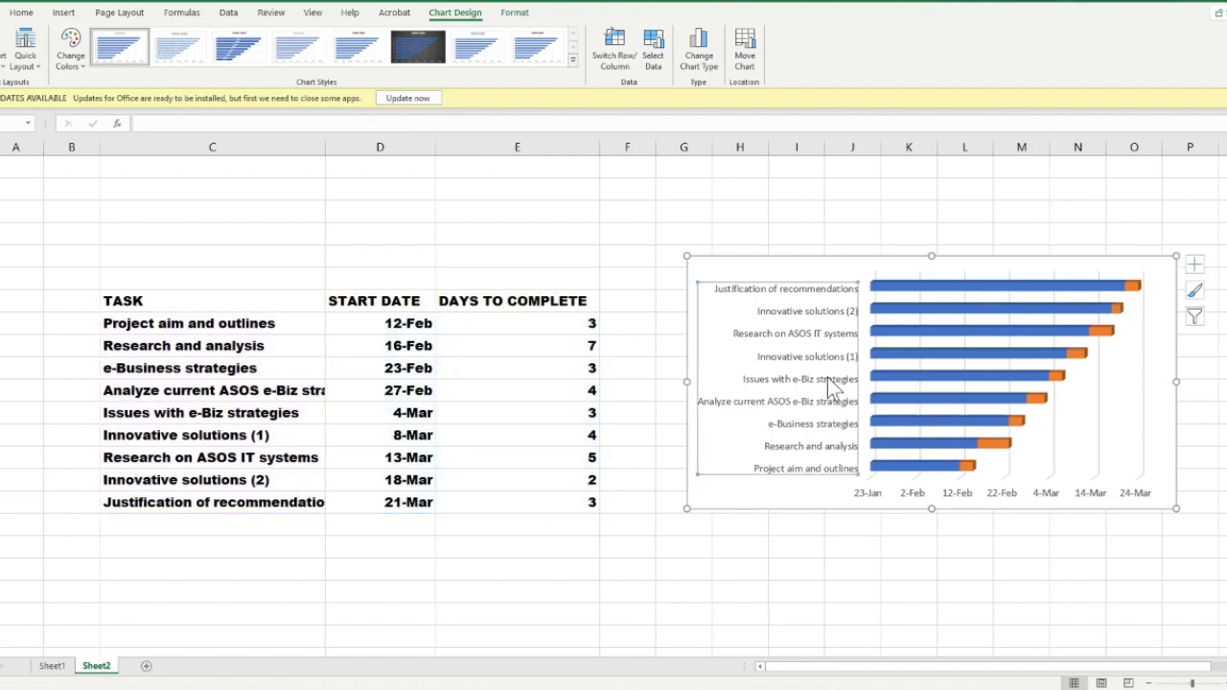
pyautogui.rightClick(827, 378)
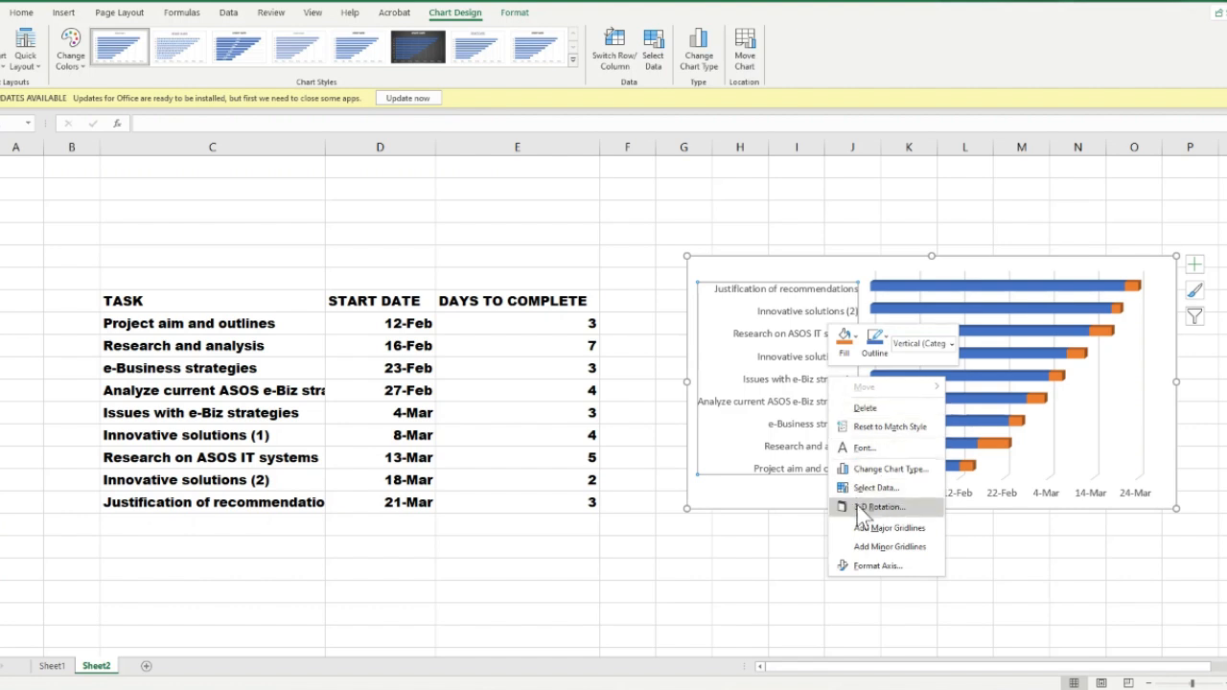
pyautogui.click(868, 565)
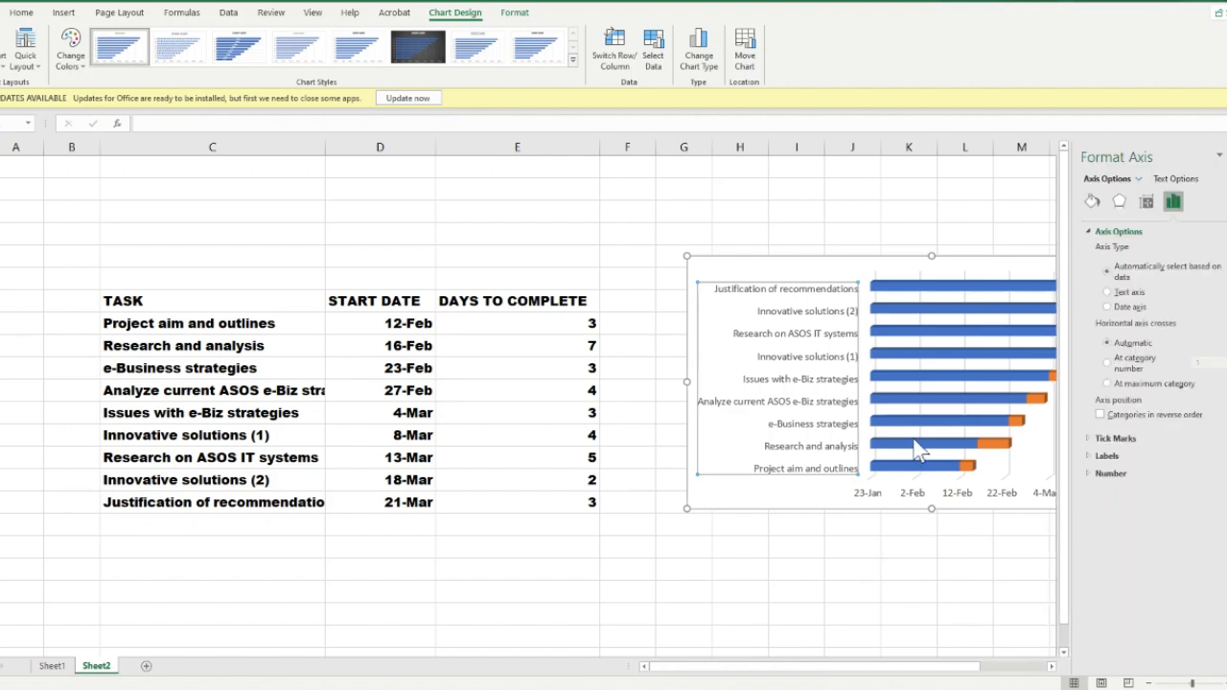
pyautogui.click(1100, 415)
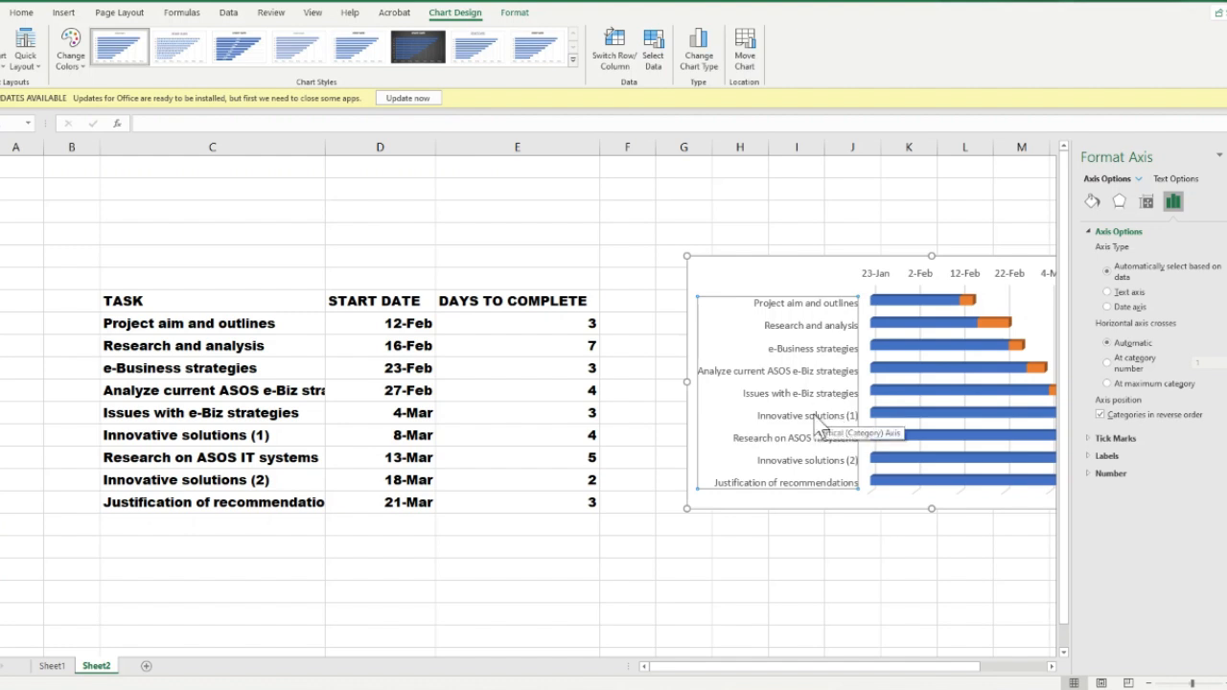
pyautogui.click(1005, 200)
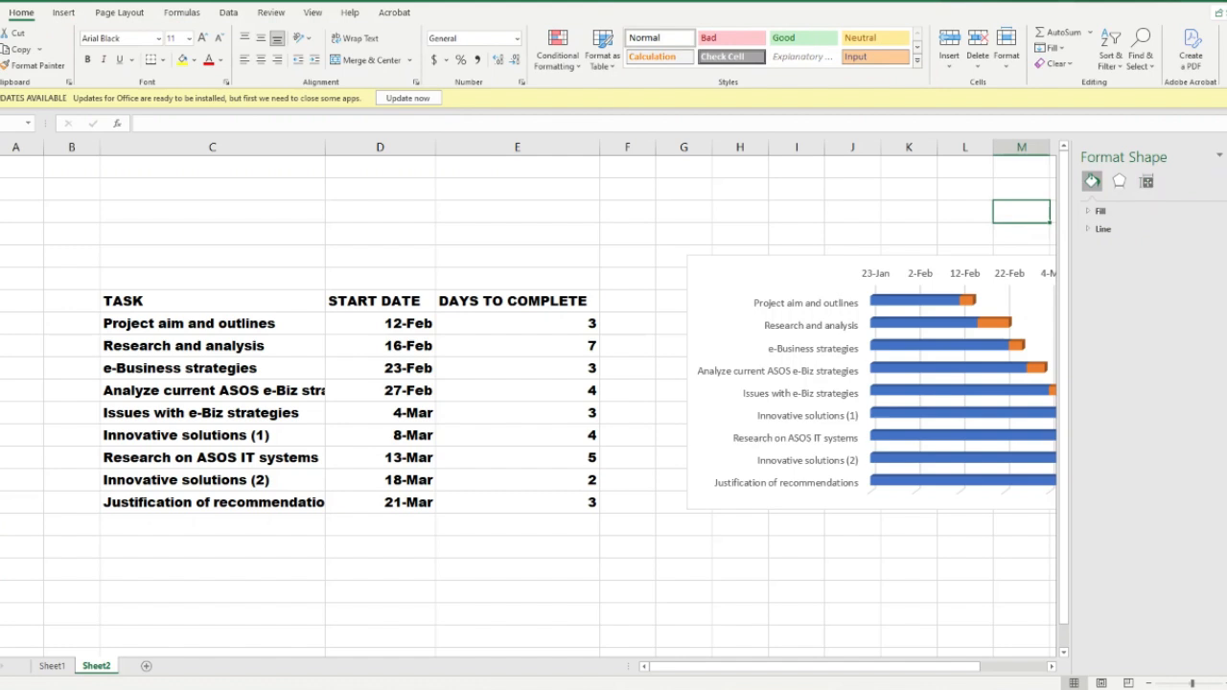
pyautogui.click(1216, 158)
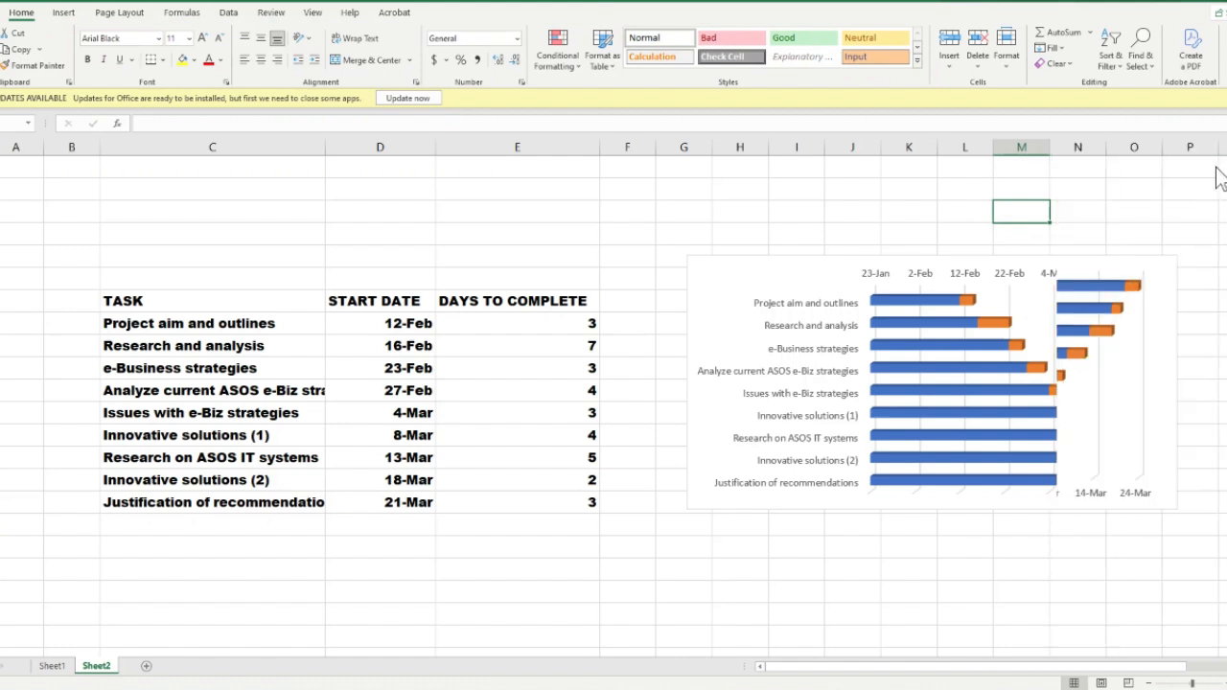
pyautogui.click(945, 359)
pyautogui.click(1102, 435)
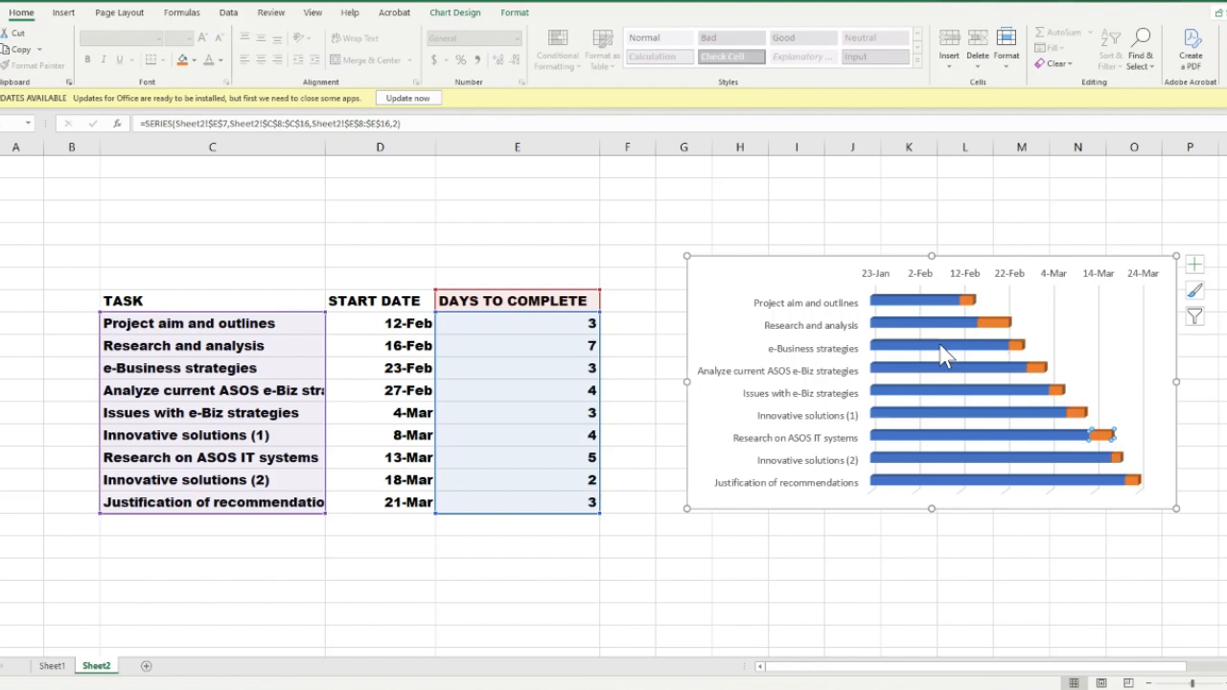
pyautogui.press('Left')
pyautogui.rightClick(883, 301)
pyautogui.press('Escape')
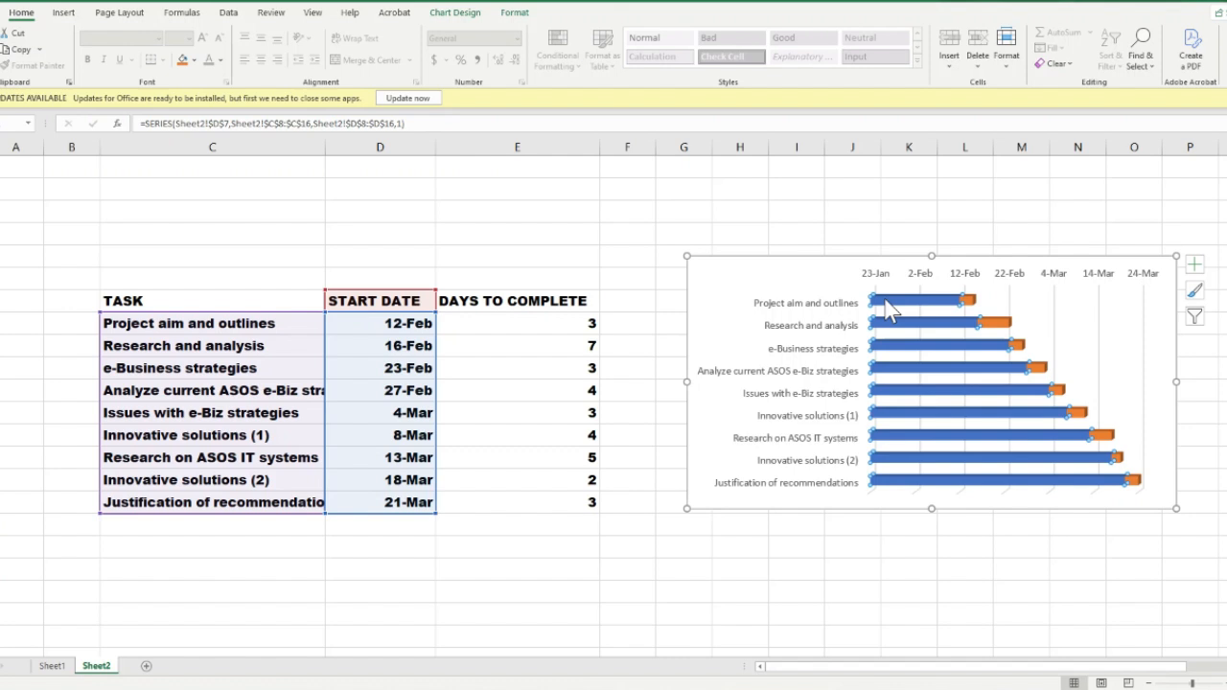
pyautogui.doubleClick(891, 319)
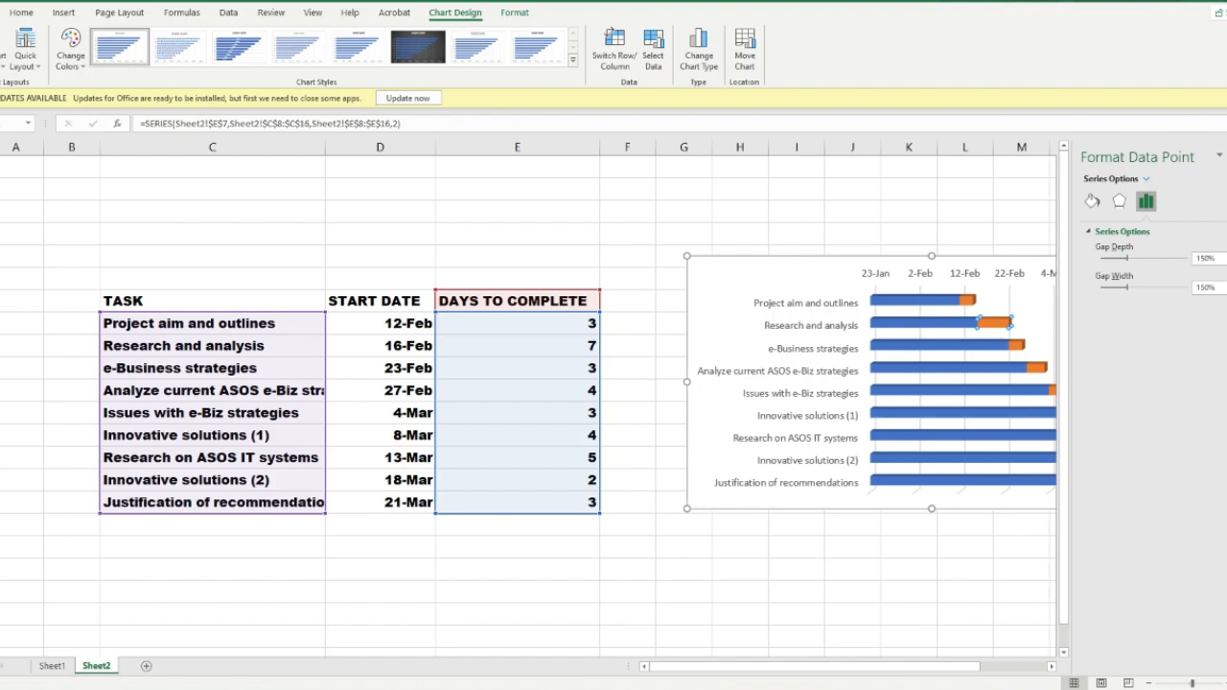
pyautogui.click(1221, 156)
# Set the START DATE series bars to No fill and close the formatting pane
pyautogui.click(926, 422)
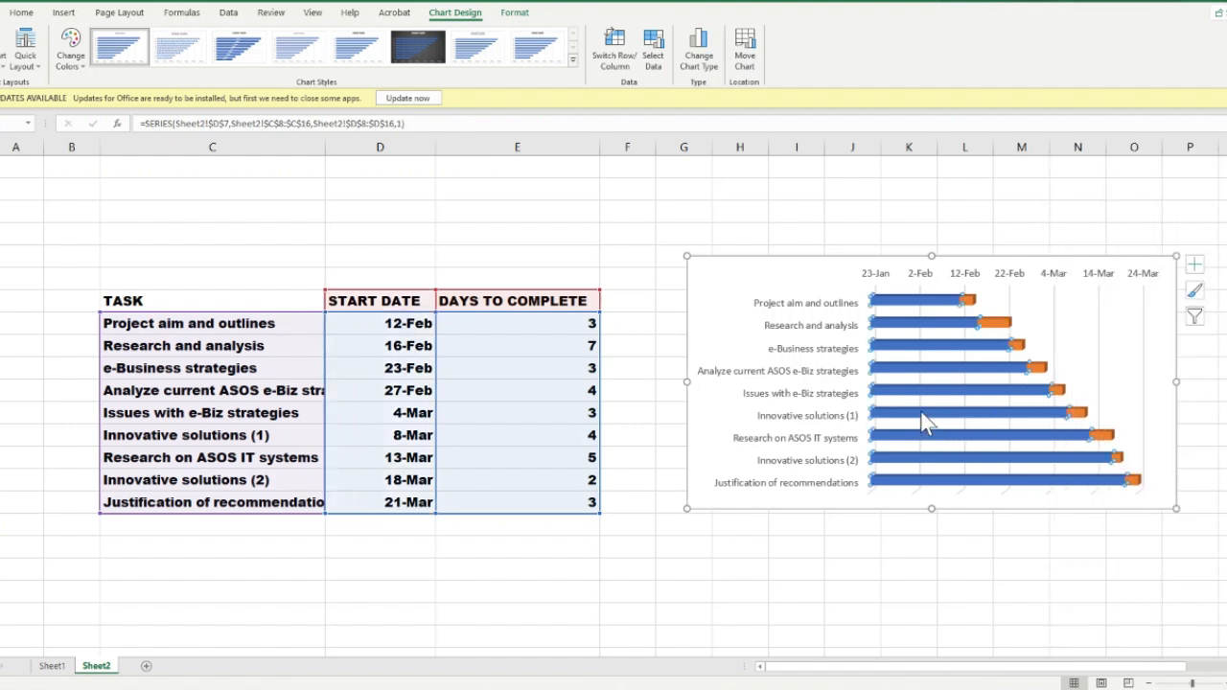
pyautogui.rightClick(922, 422)
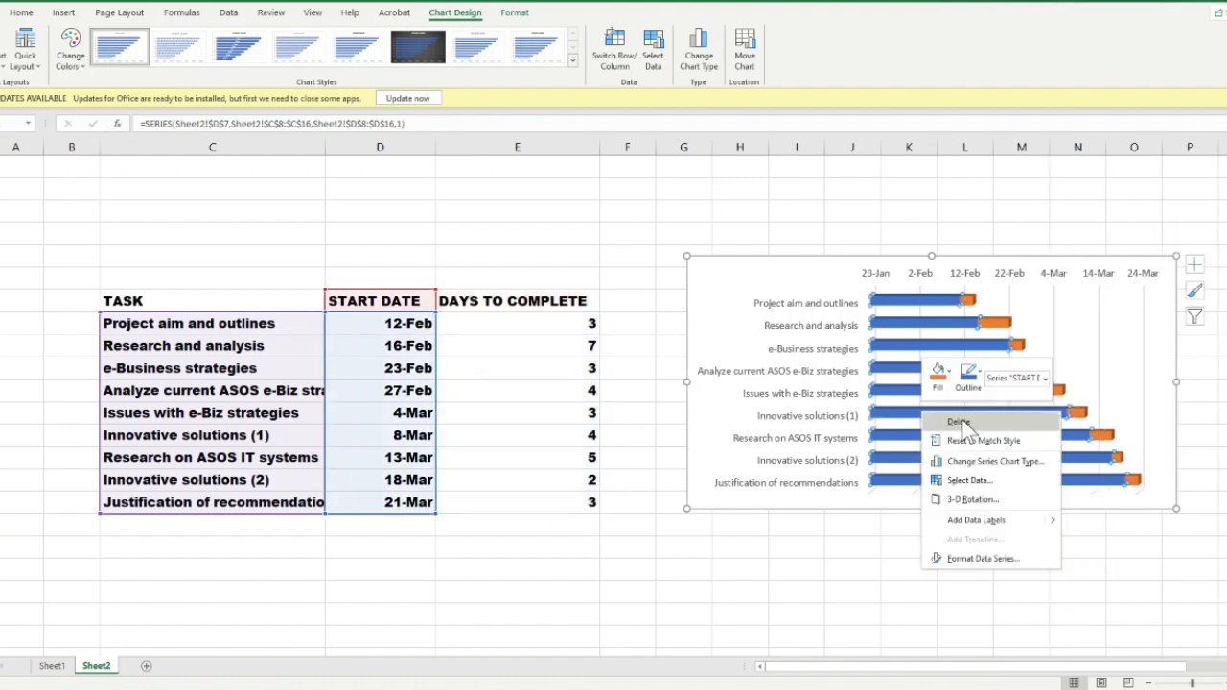
pyautogui.click(985, 556)
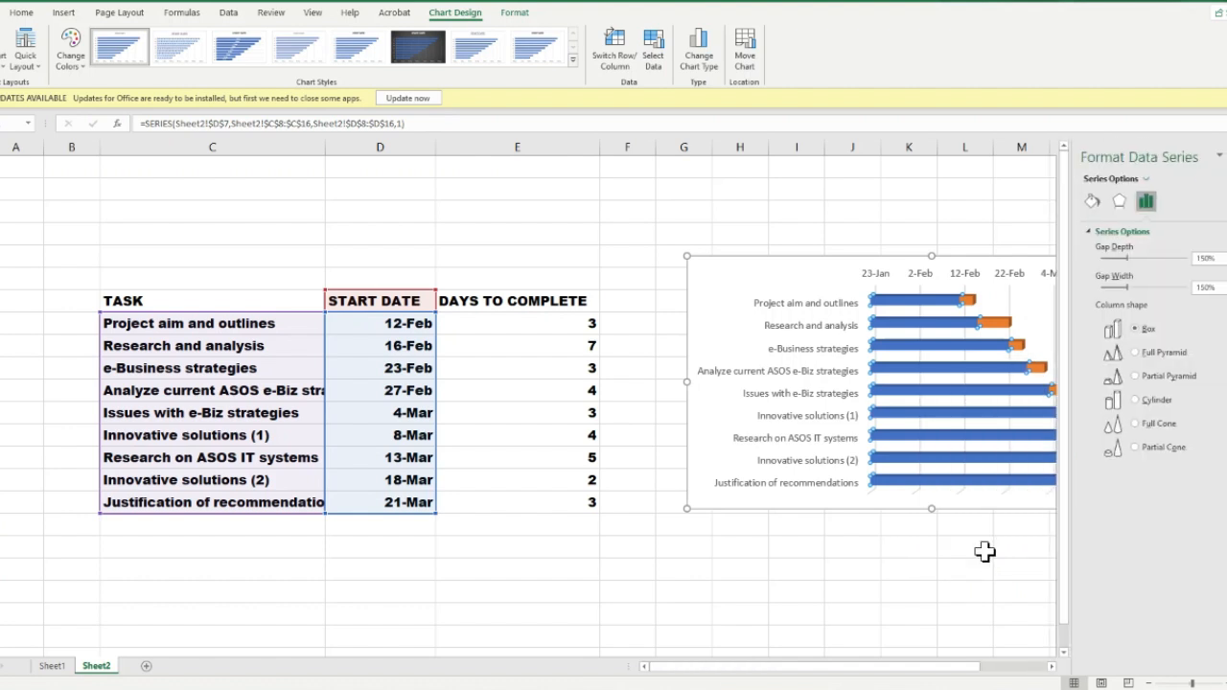
pyautogui.click(1093, 201)
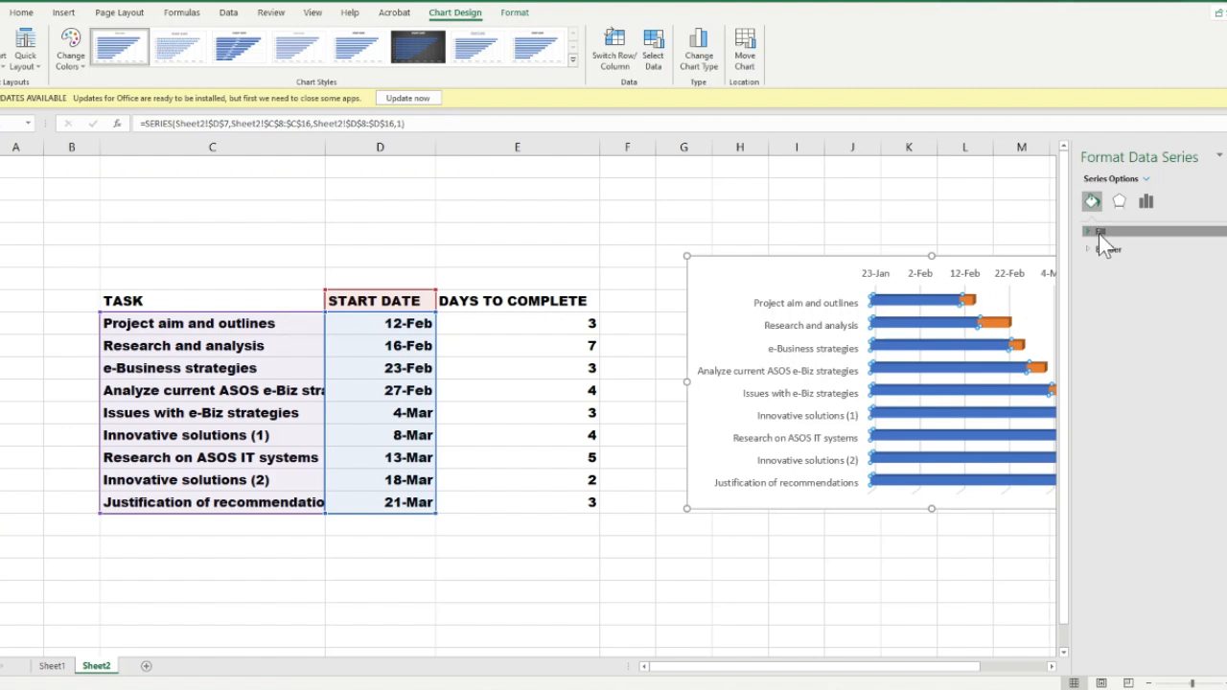
pyautogui.click(1100, 232)
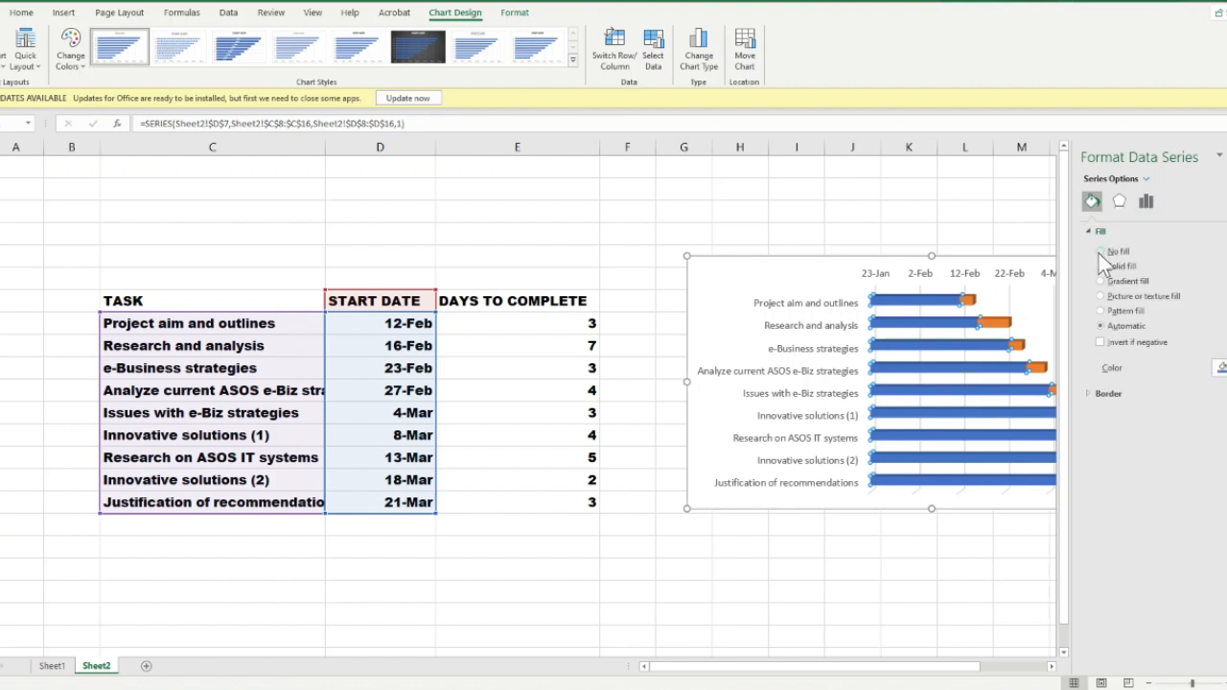
pyautogui.click(1100, 251)
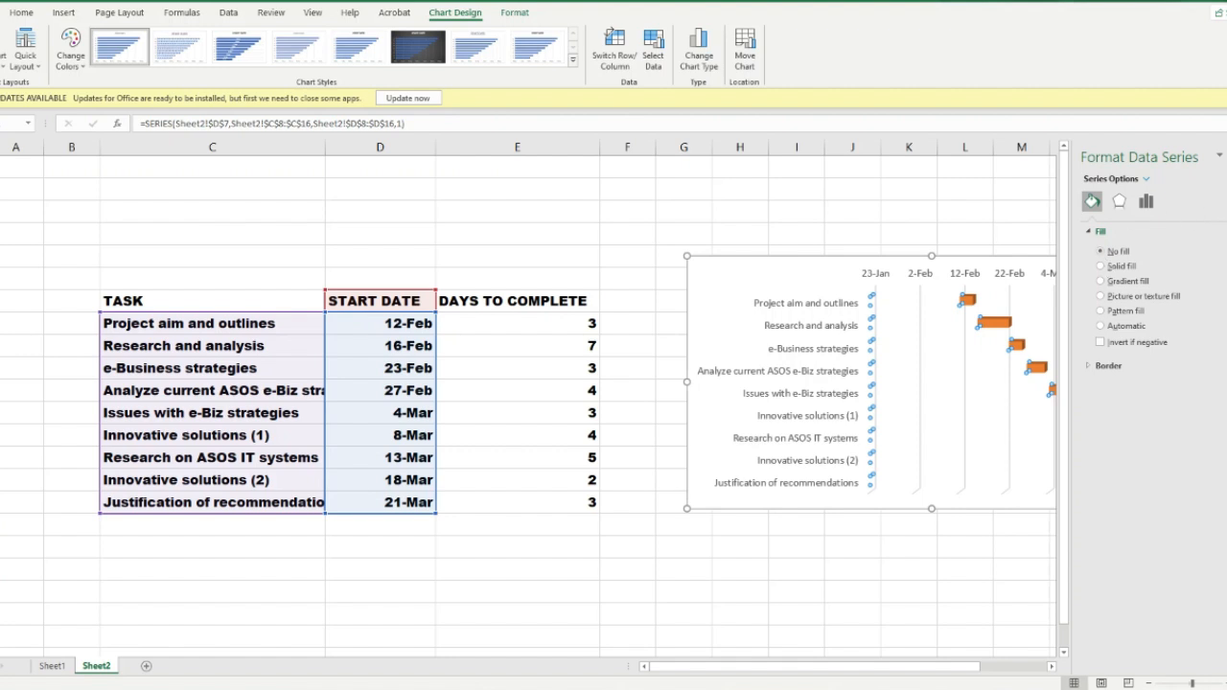
pyautogui.click(1226, 156)
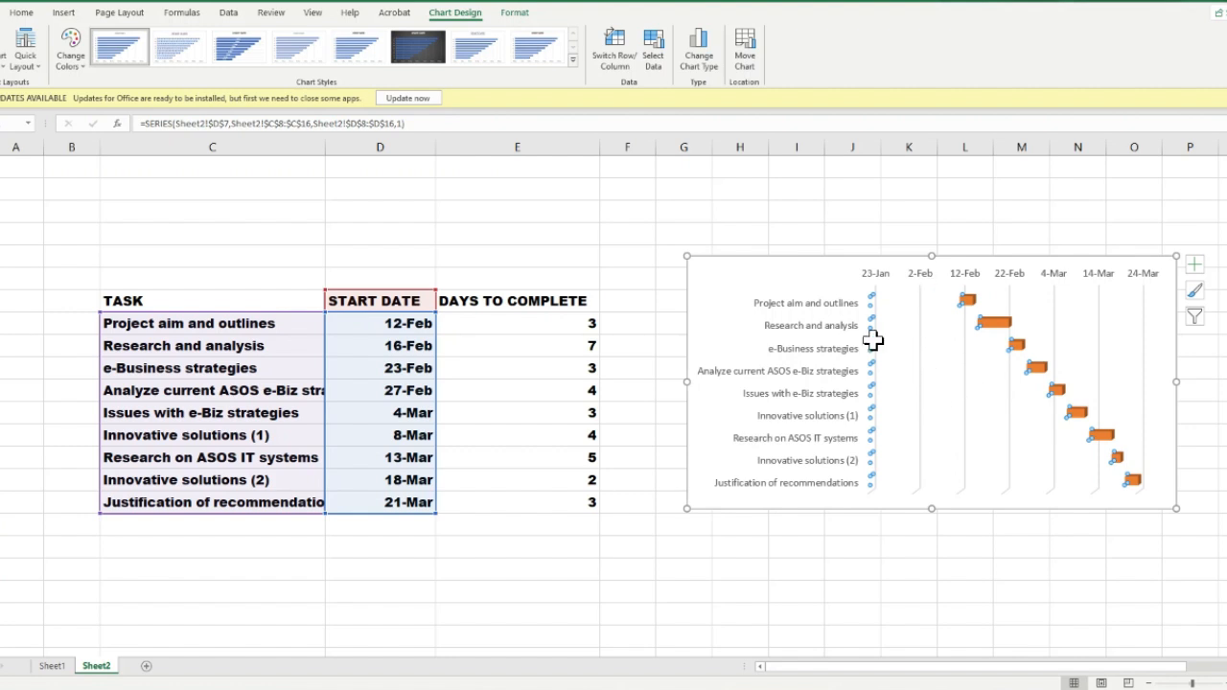
# Open the axis formatting options for the chart's horizontal date axis
pyautogui.click(945, 345)
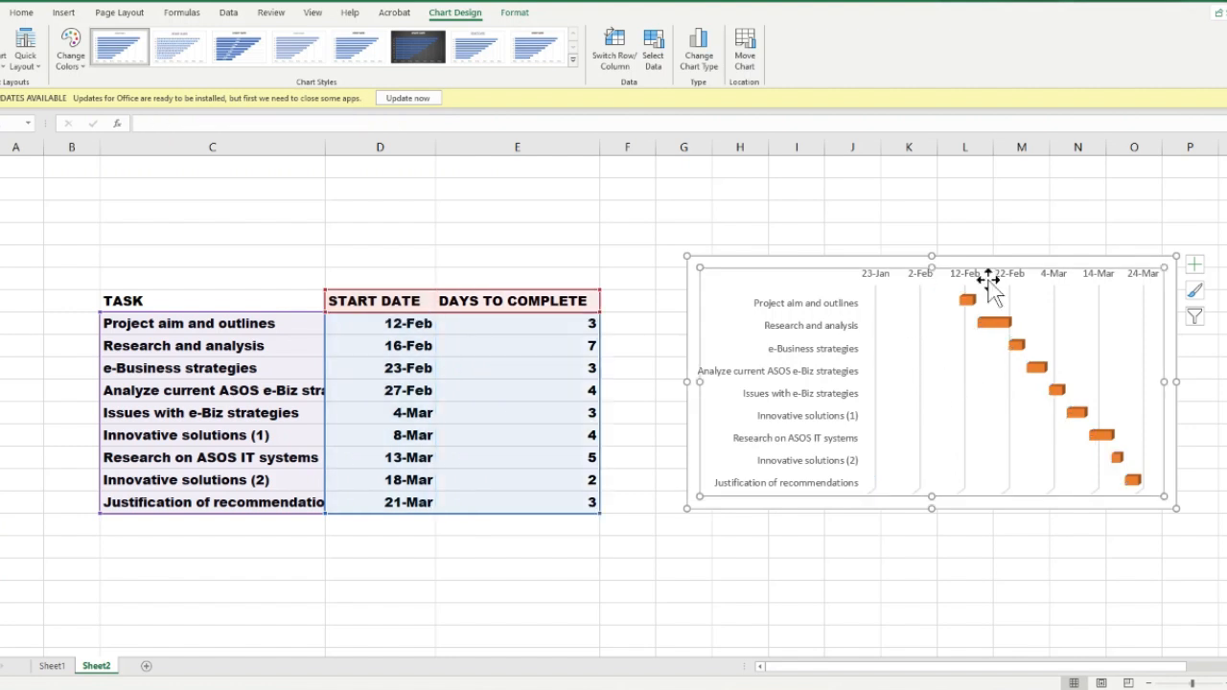
pyautogui.click(975, 278)
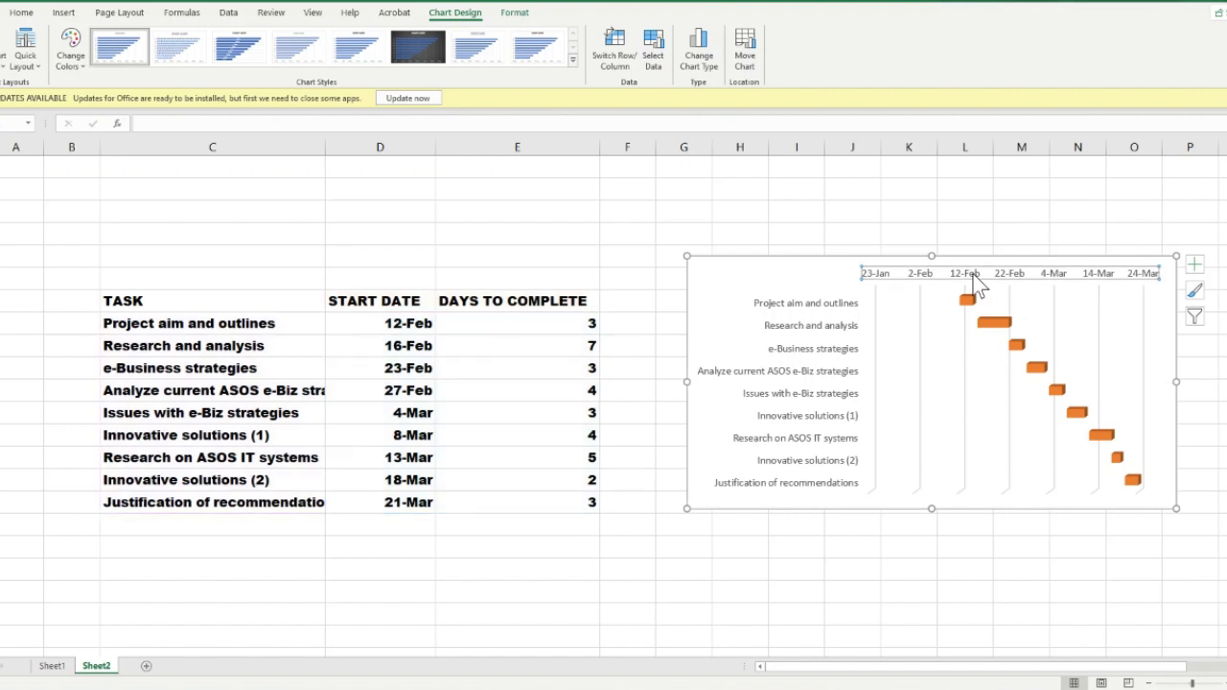
pyautogui.rightClick(975, 282)
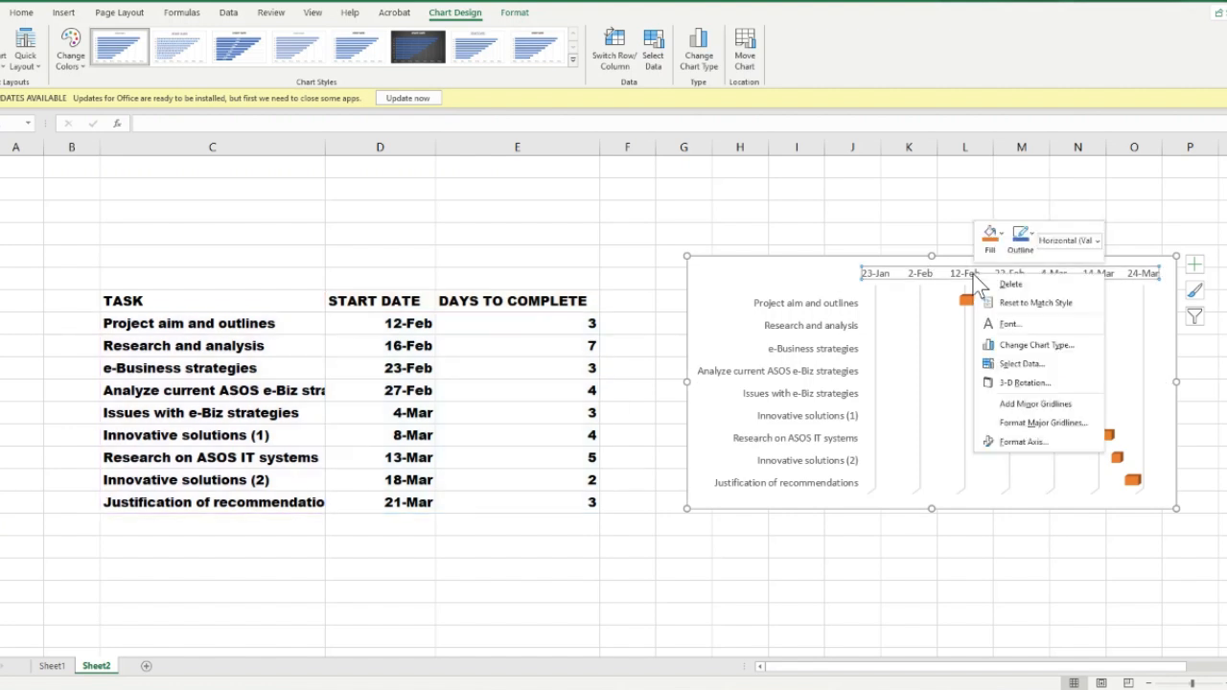
pyautogui.click(1022, 441)
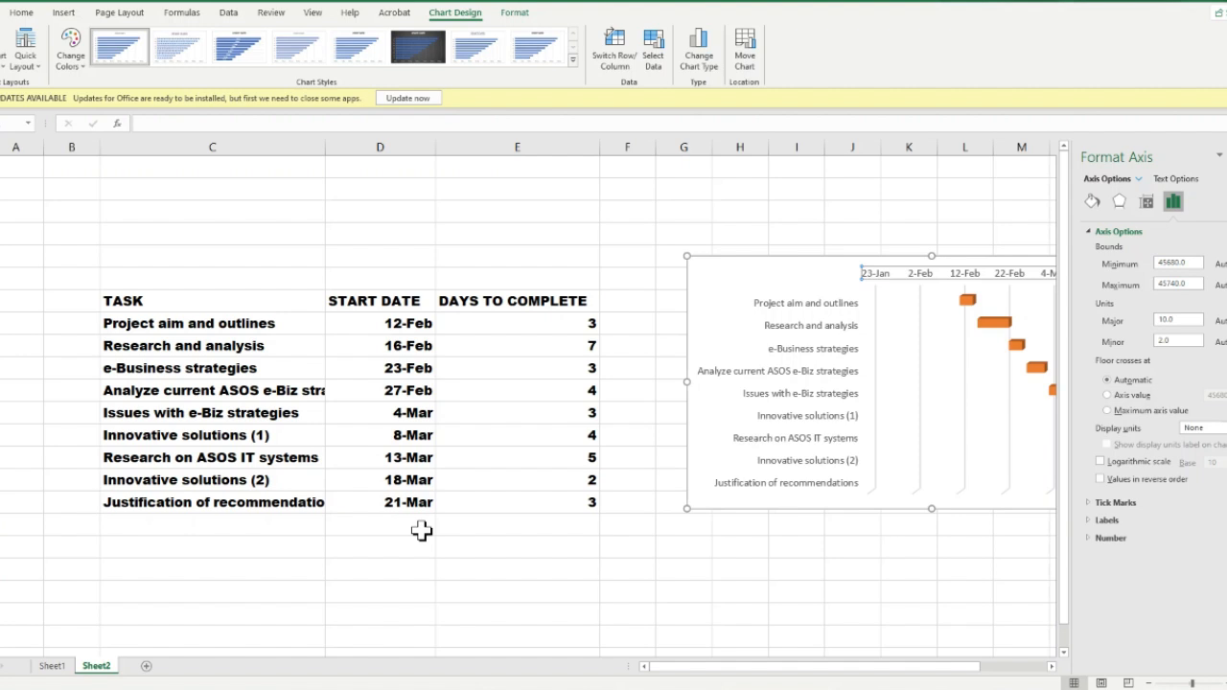
# Copy the first task's start date from D8 into the empty cell D19 below the table
pyautogui.click(403, 324)
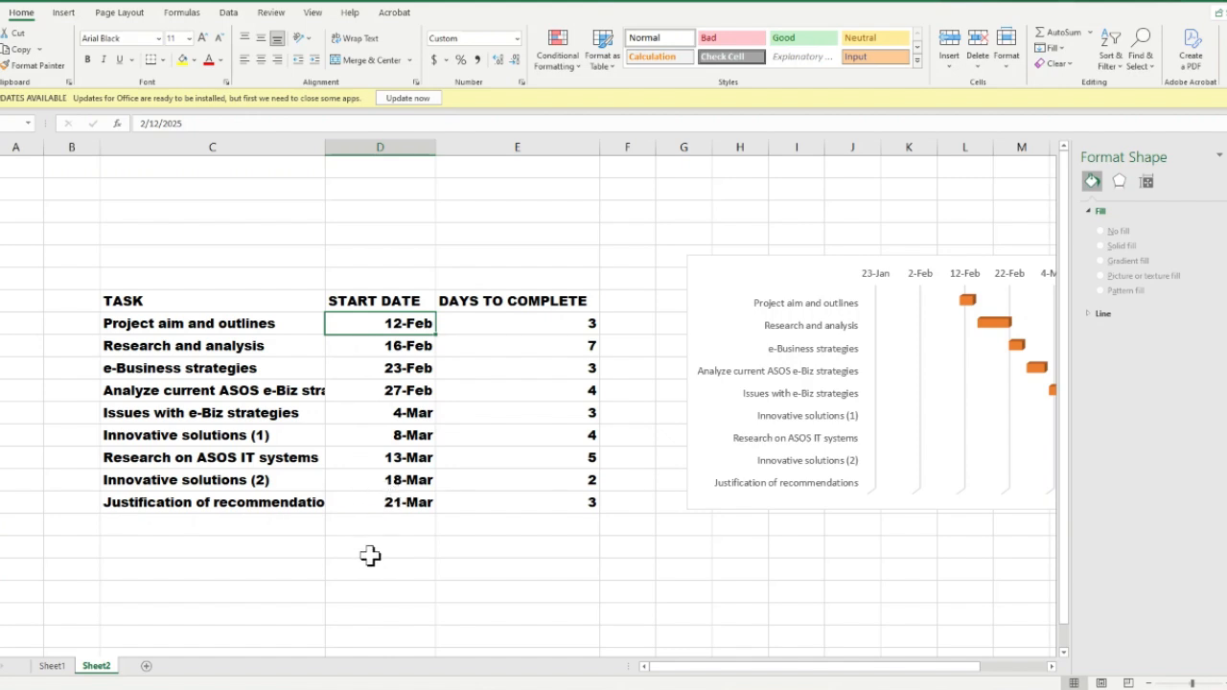
pyautogui.rightClick(385, 324)
pyautogui.click(412, 351)
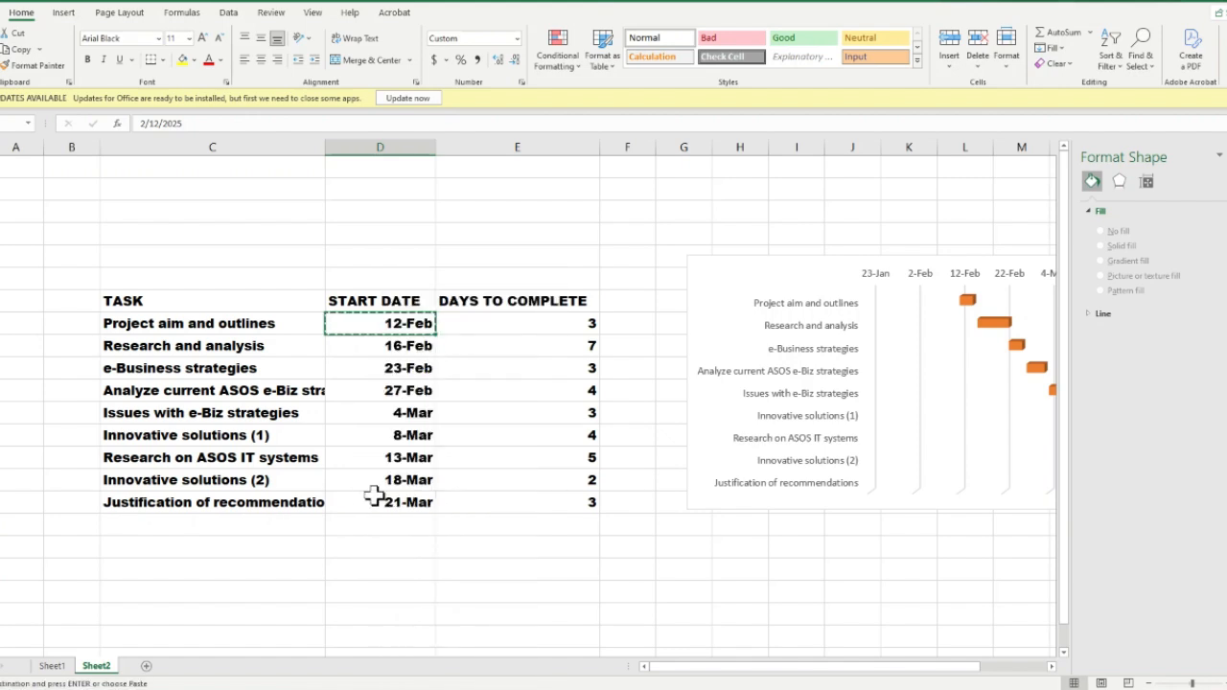
pyautogui.click(355, 563)
pyautogui.rightClick(357, 566)
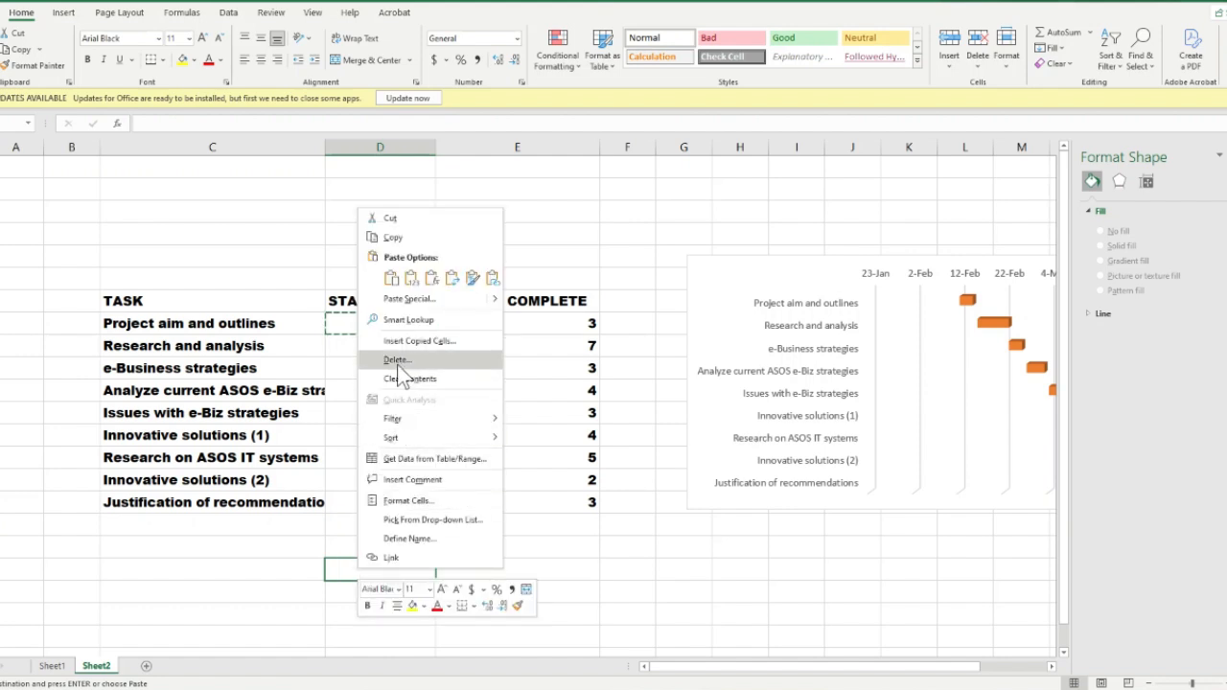
pyautogui.click(391, 279)
pyautogui.rightClick(347, 570)
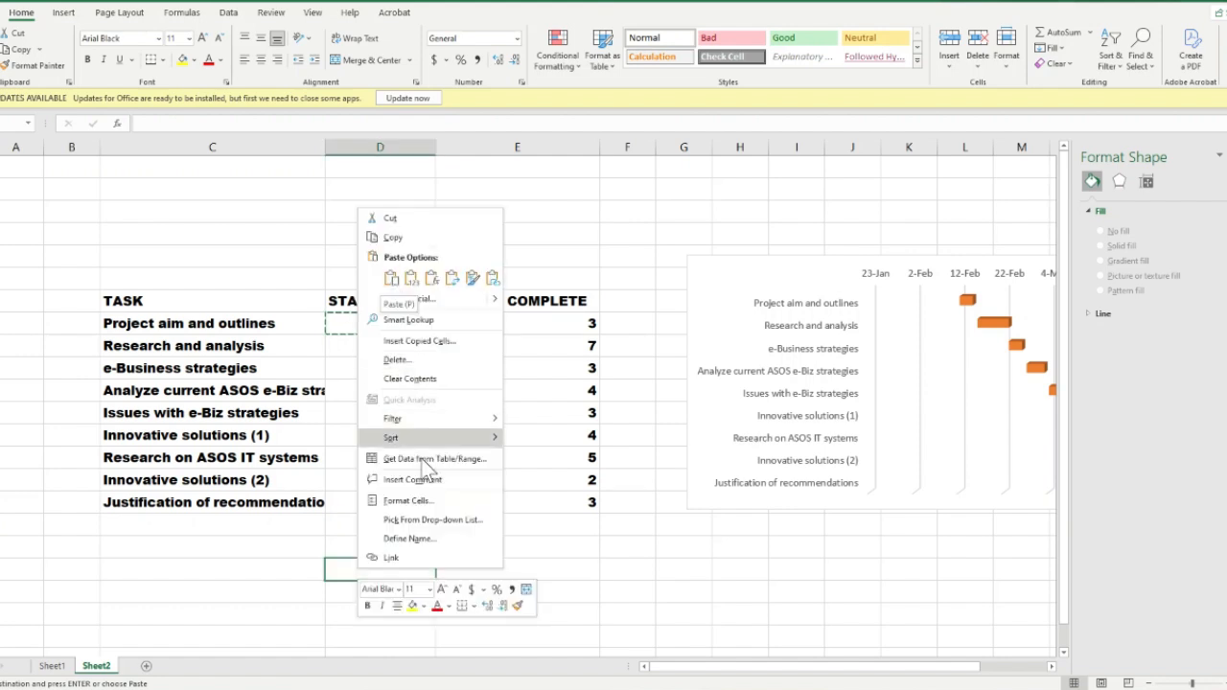
pyautogui.press('Escape')
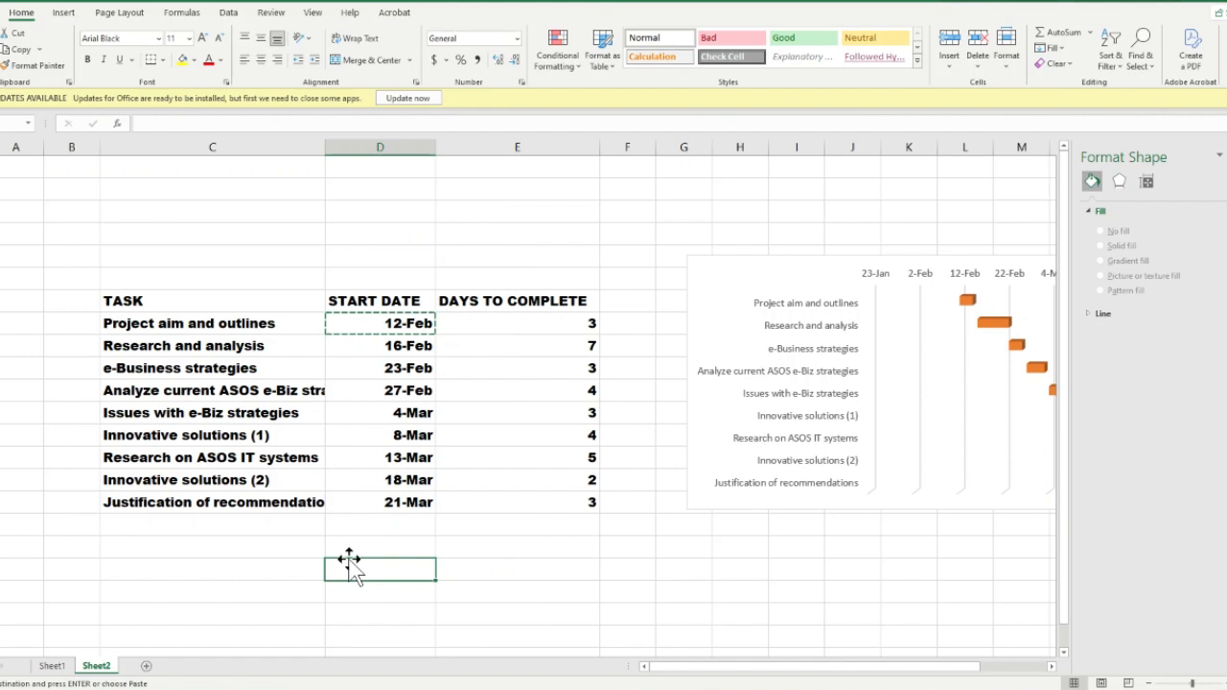
pyautogui.hotkey('ctrl', 'v')
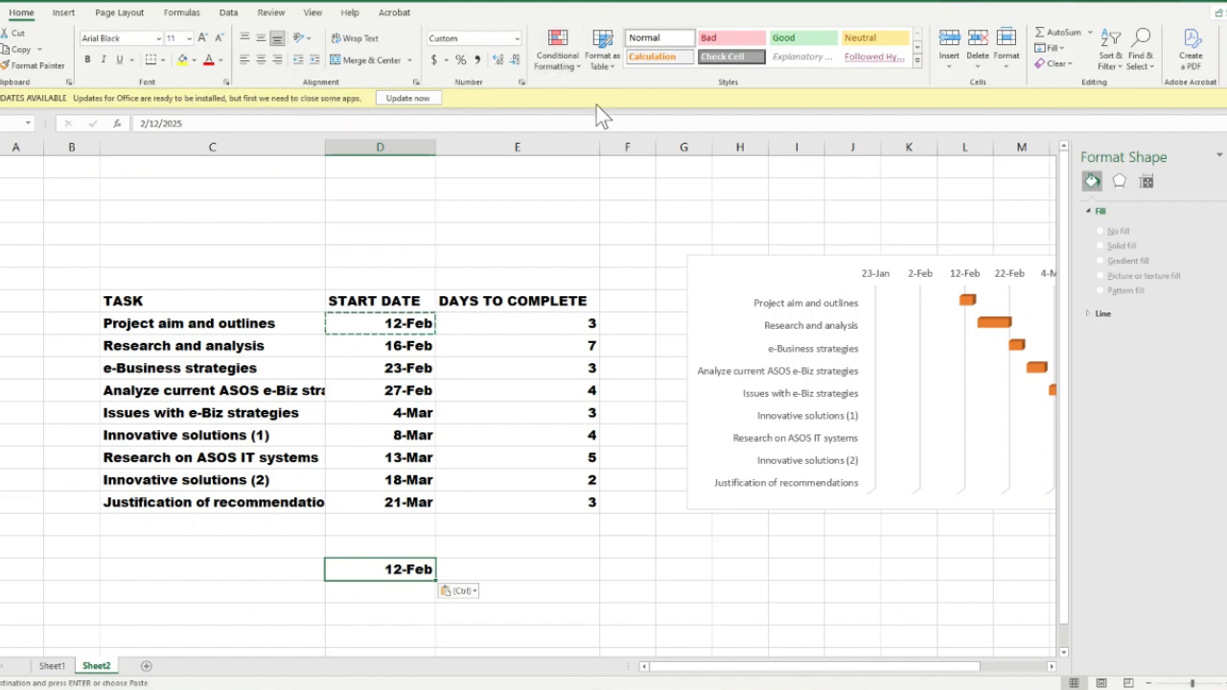
# Format the copied date in D19 as General to get its serial number
pyautogui.click(519, 36)
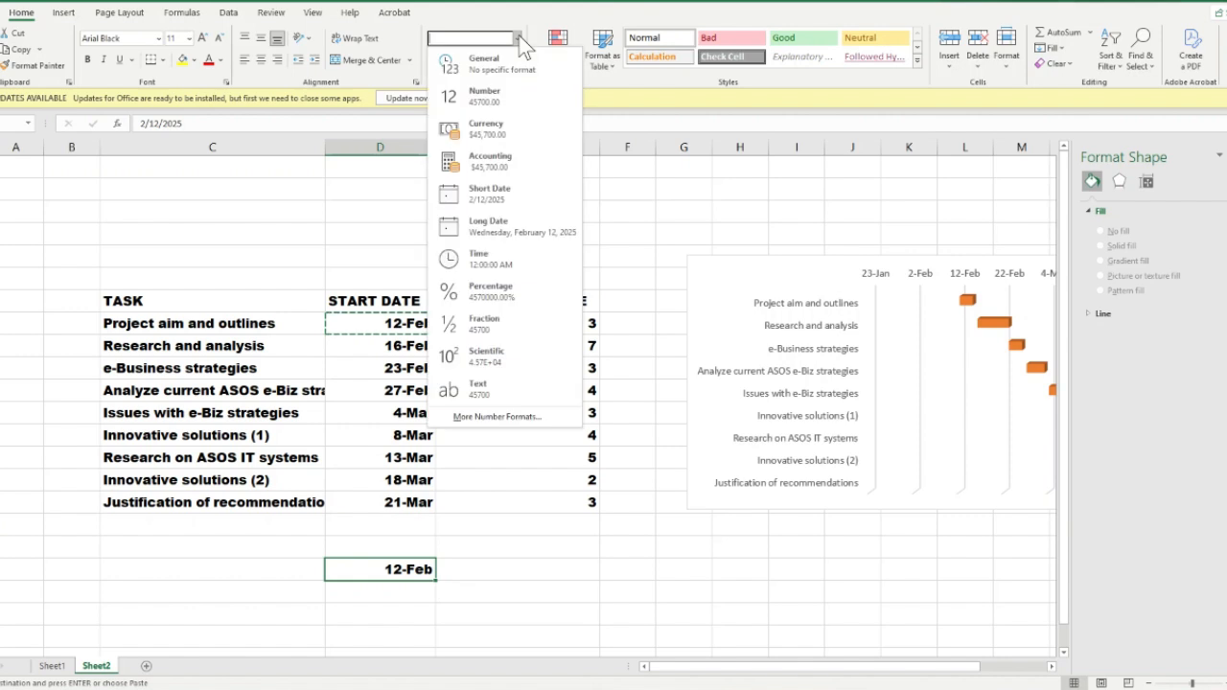
pyautogui.click(506, 67)
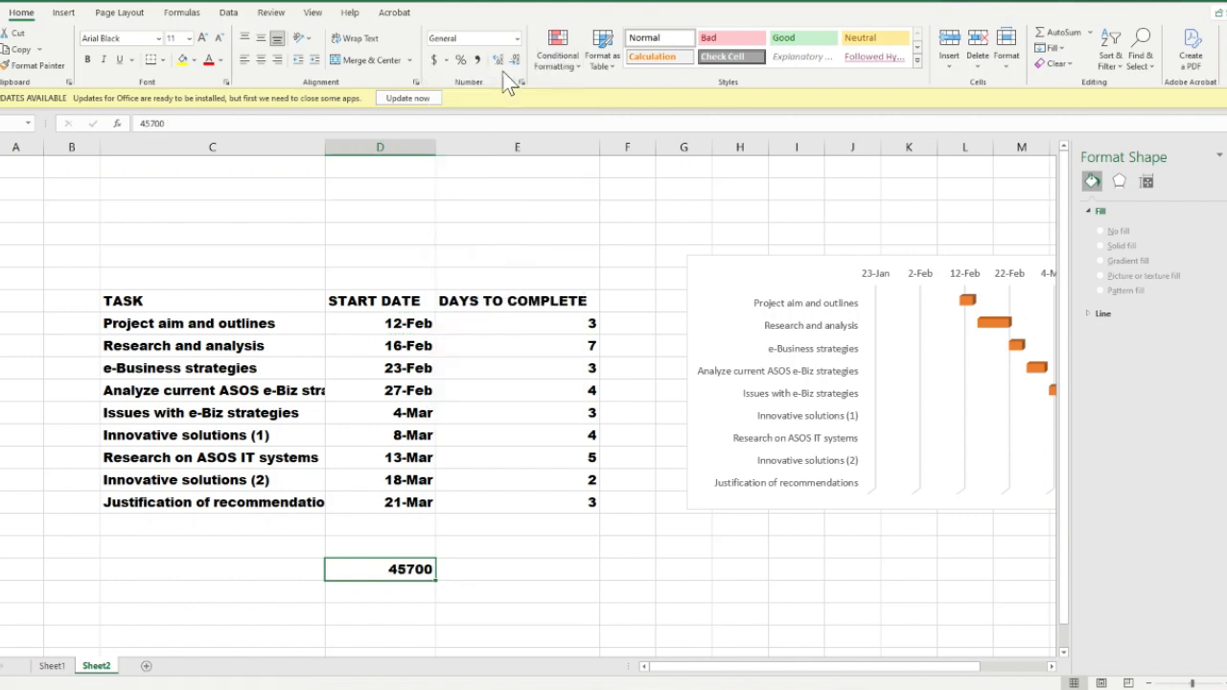
pyautogui.click(451, 569)
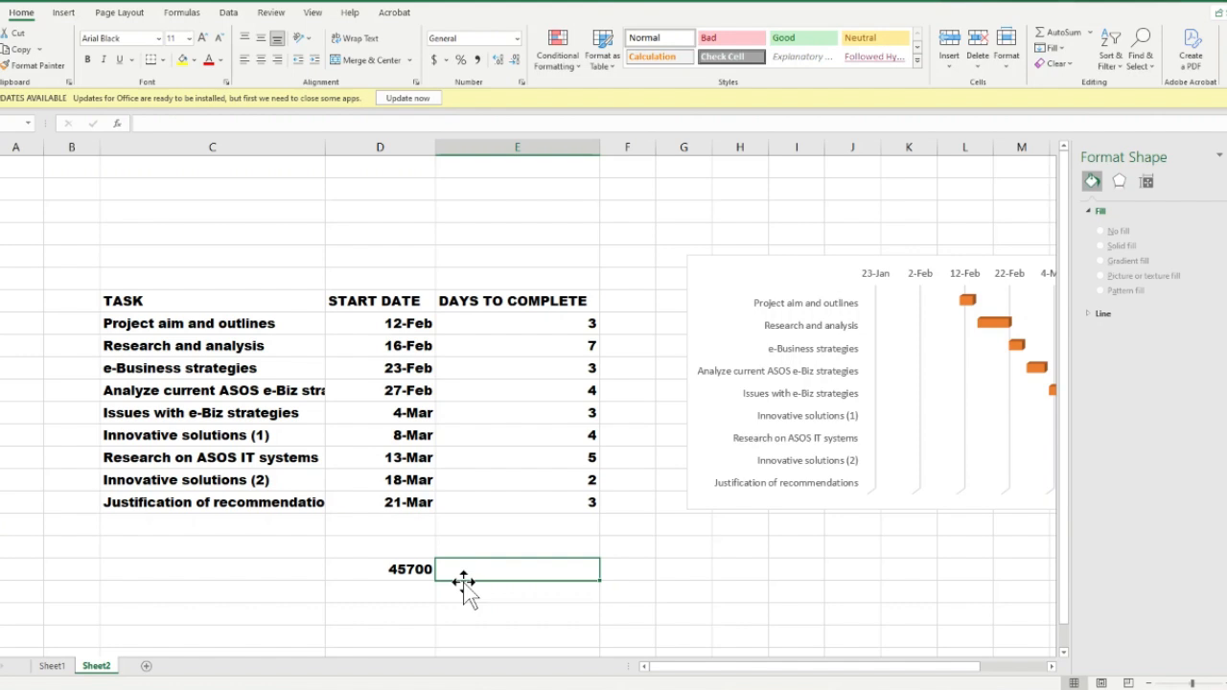
# Set the date axis minimum bound to 45700 and close the formatting pane
pyautogui.click(916, 275)
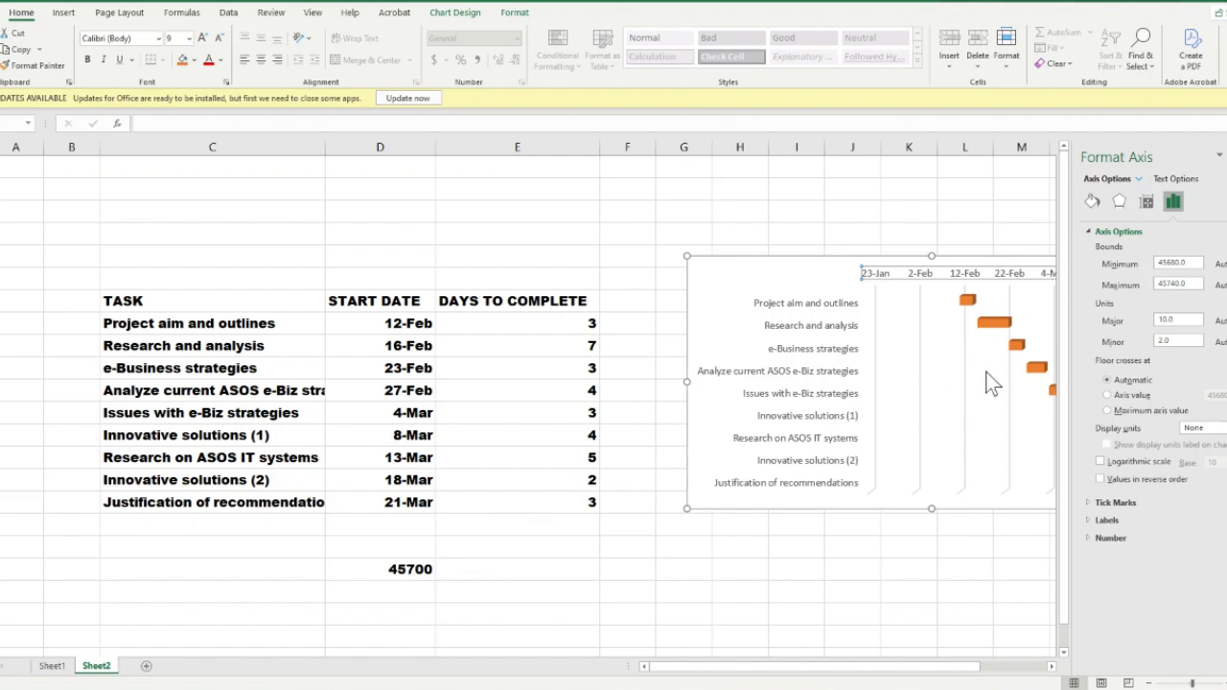
pyautogui.doubleClick(1192, 265)
pyautogui.press('BackSpace')
pyautogui.write('45700')
pyautogui.click(1198, 231)
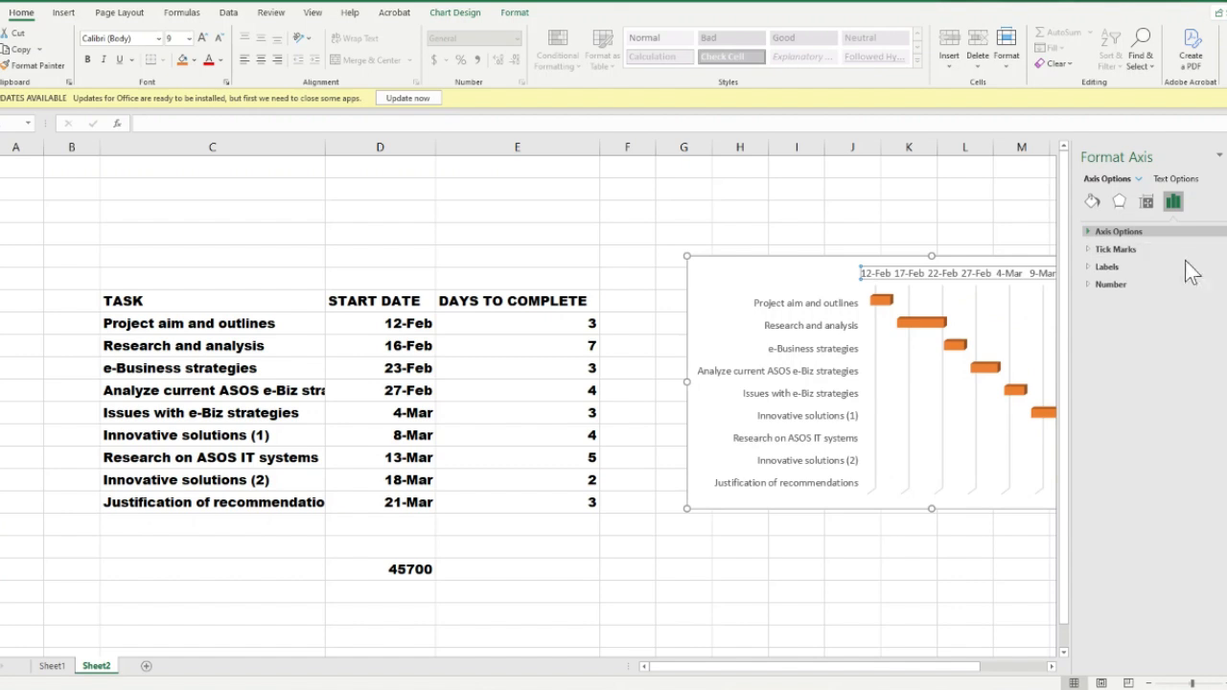
pyautogui.click(1166, 230)
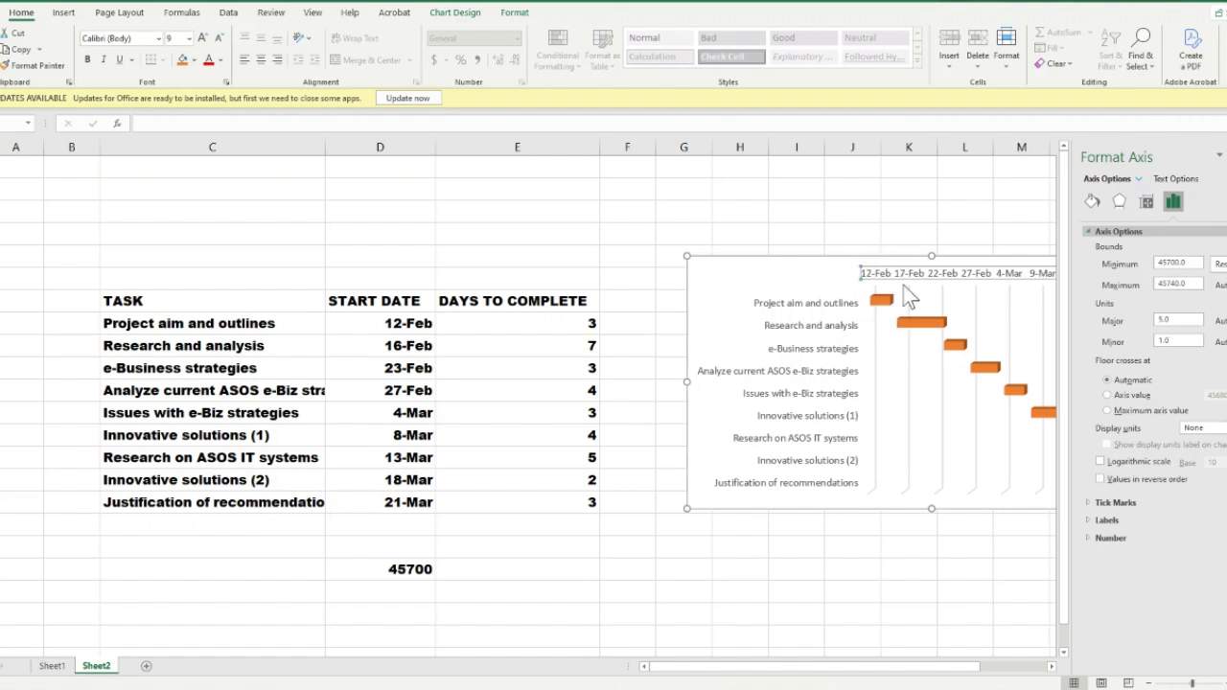
pyautogui.click(1226, 156)
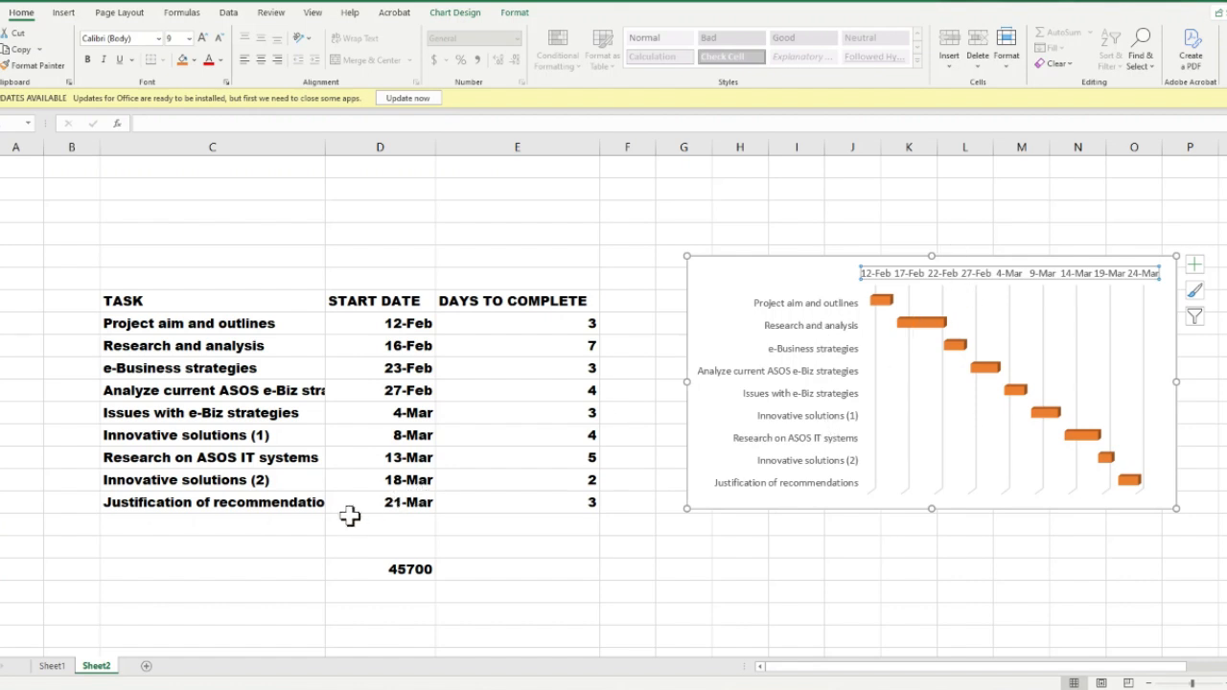
# Copy the last task's start date from D16 into the empty cell D20, under the first serial number
pyautogui.click(388, 500)
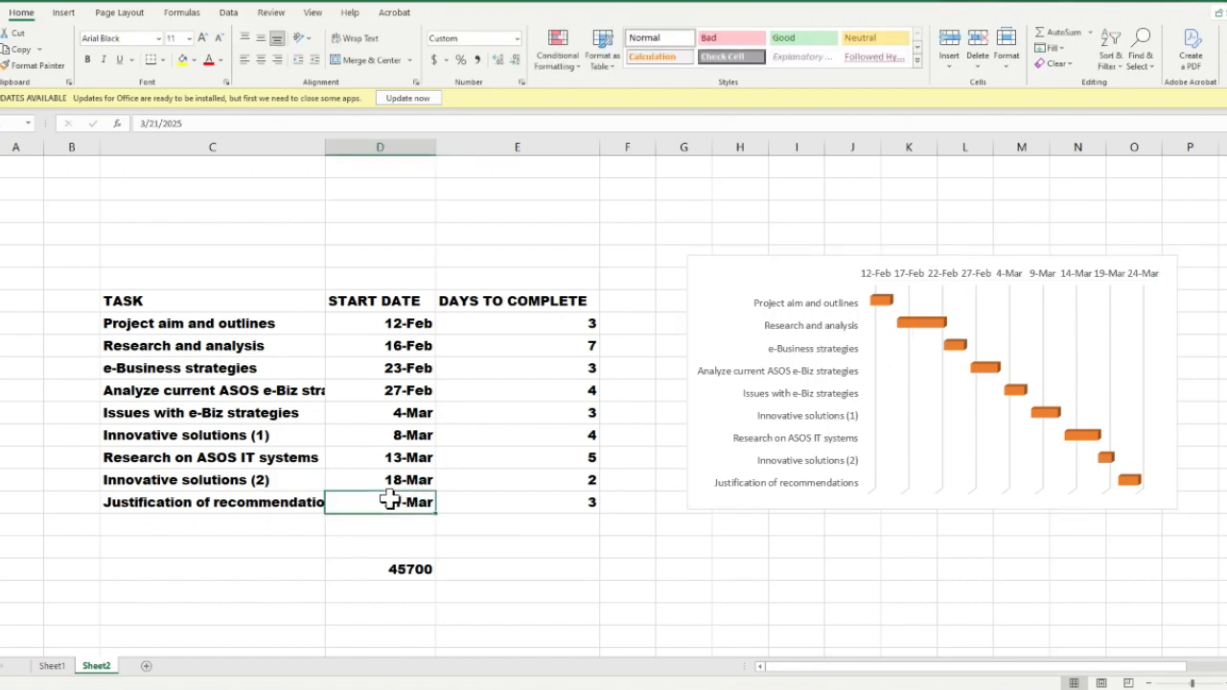
pyautogui.hotkey('ctrl', 'c')
pyautogui.click(380, 596)
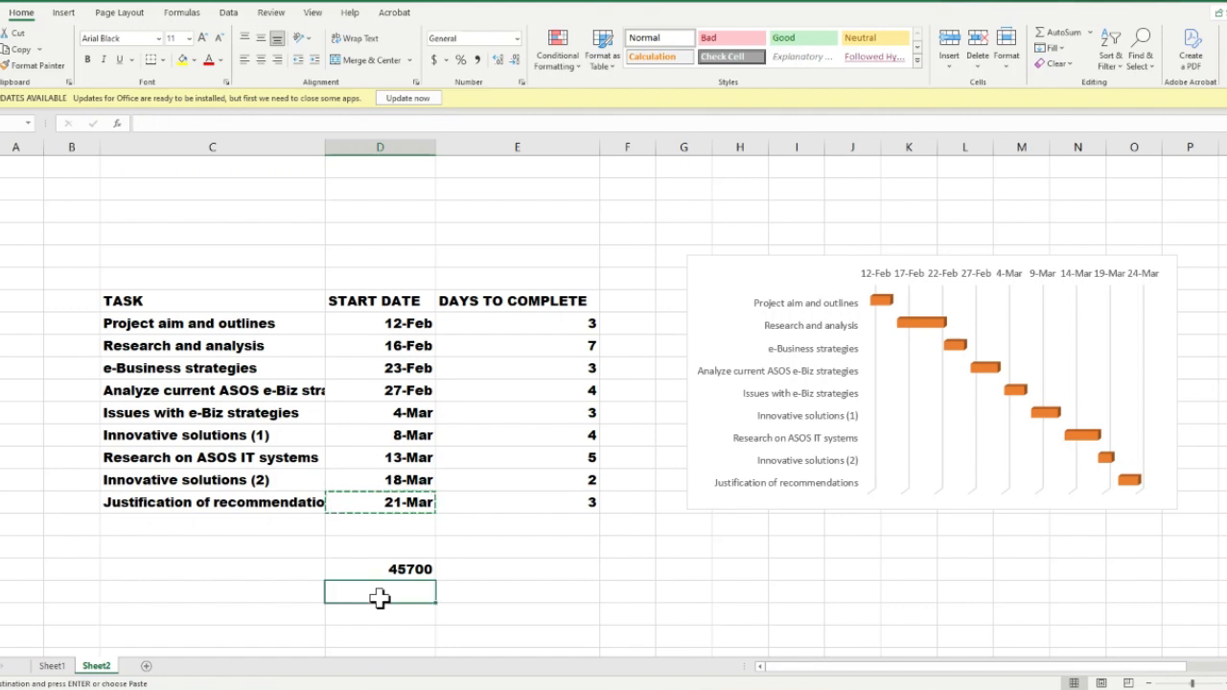
pyautogui.hotkey('ctrl', 'v')
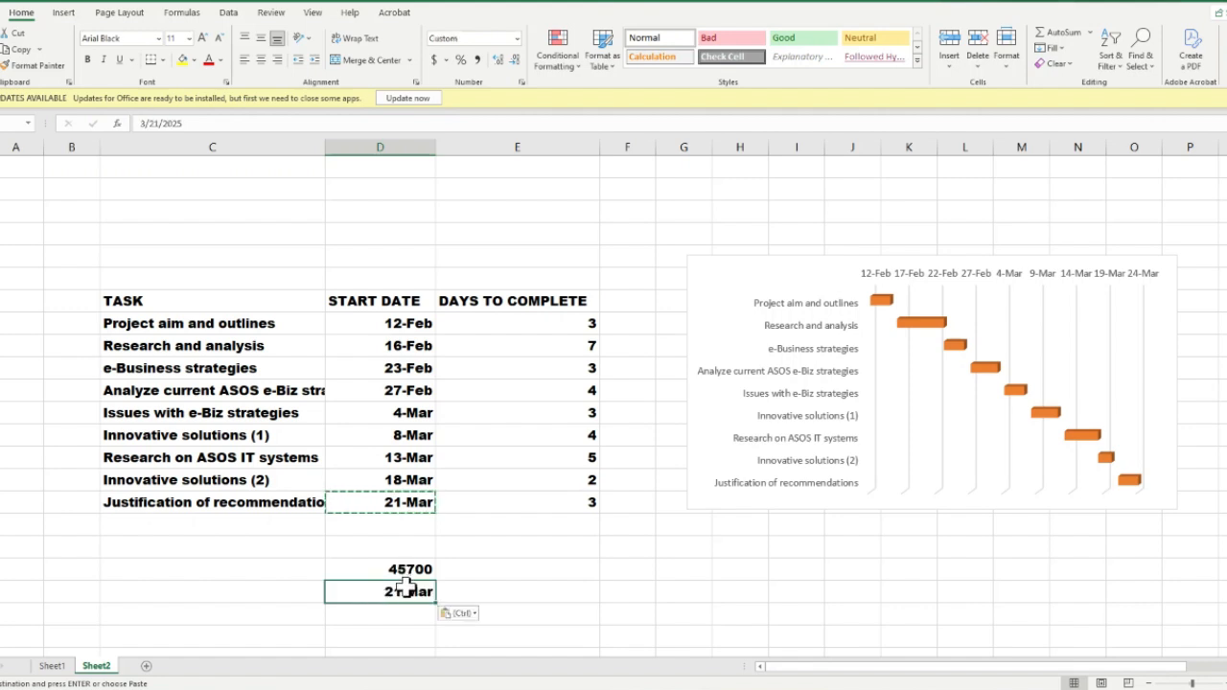
# Format the copied date in D20 as General to get its serial number
pyautogui.doubleClick(408, 589)
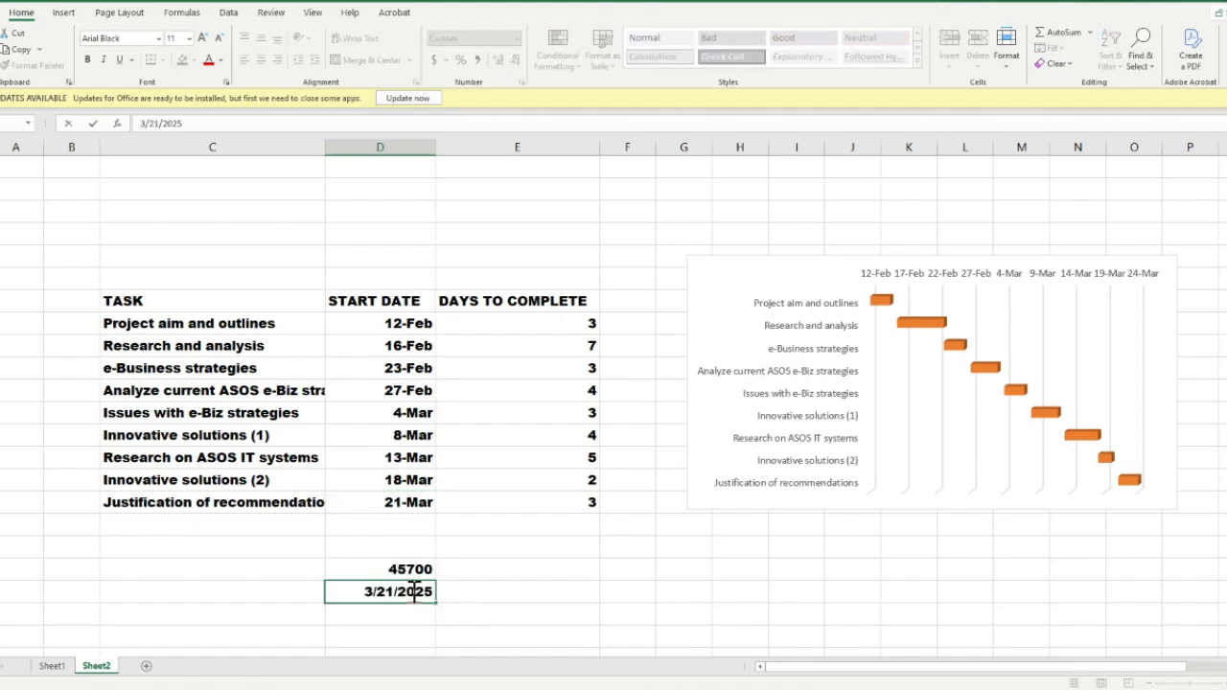
pyautogui.click(433, 638)
pyautogui.click(415, 588)
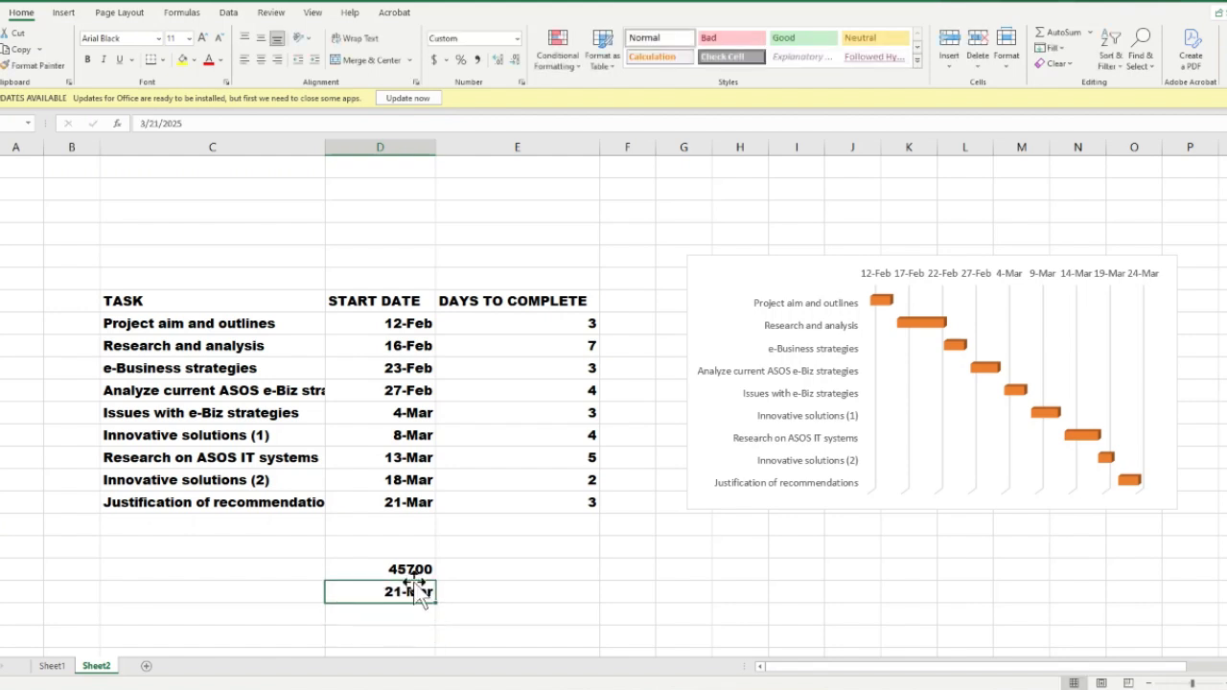
pyautogui.click(516, 38)
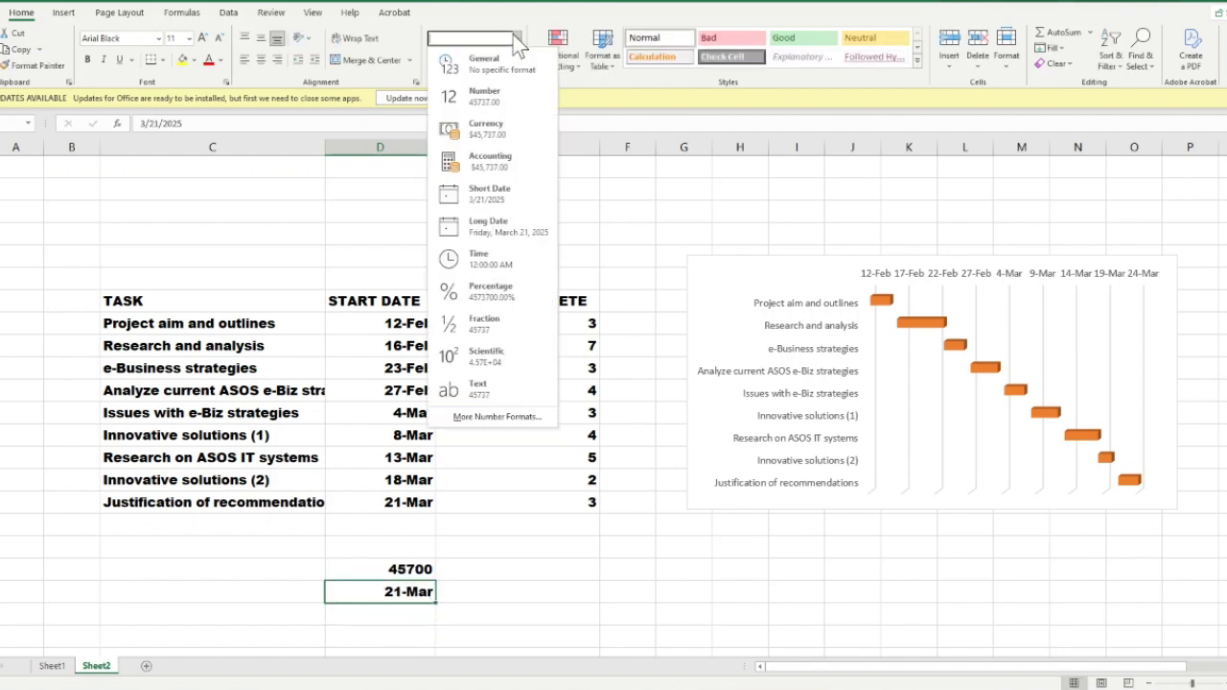
pyautogui.click(503, 67)
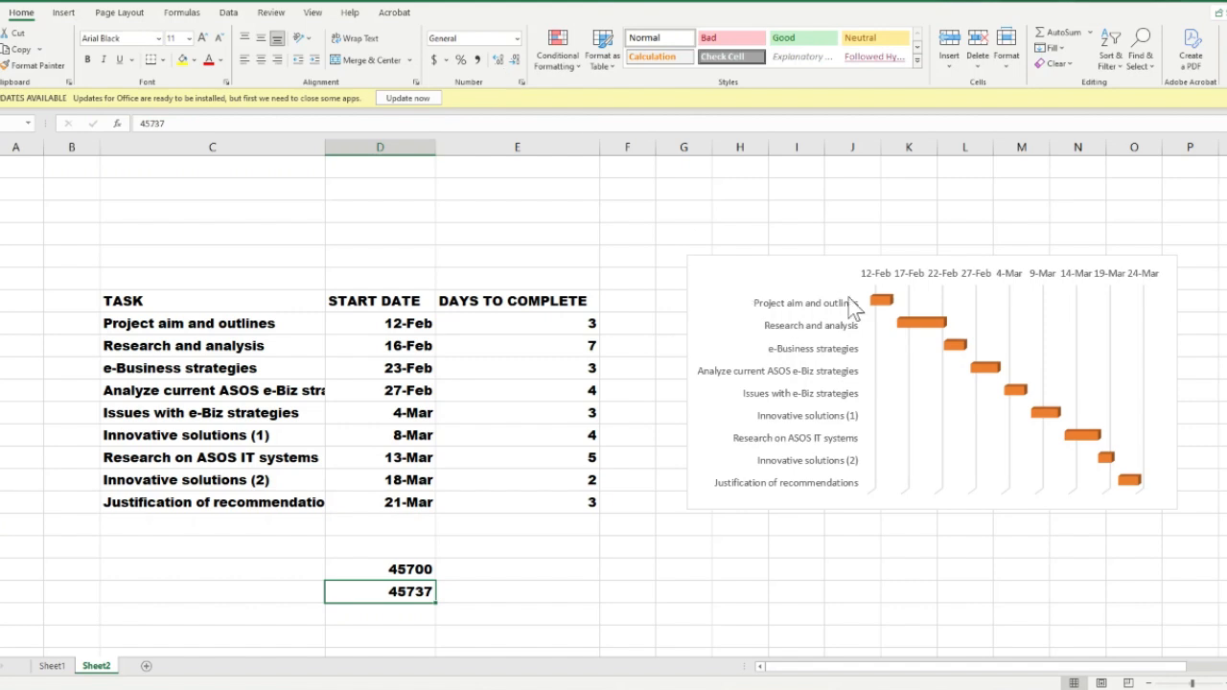
# Reopen the axis formatting options for the chart's horizontal date axis
pyautogui.click(991, 270)
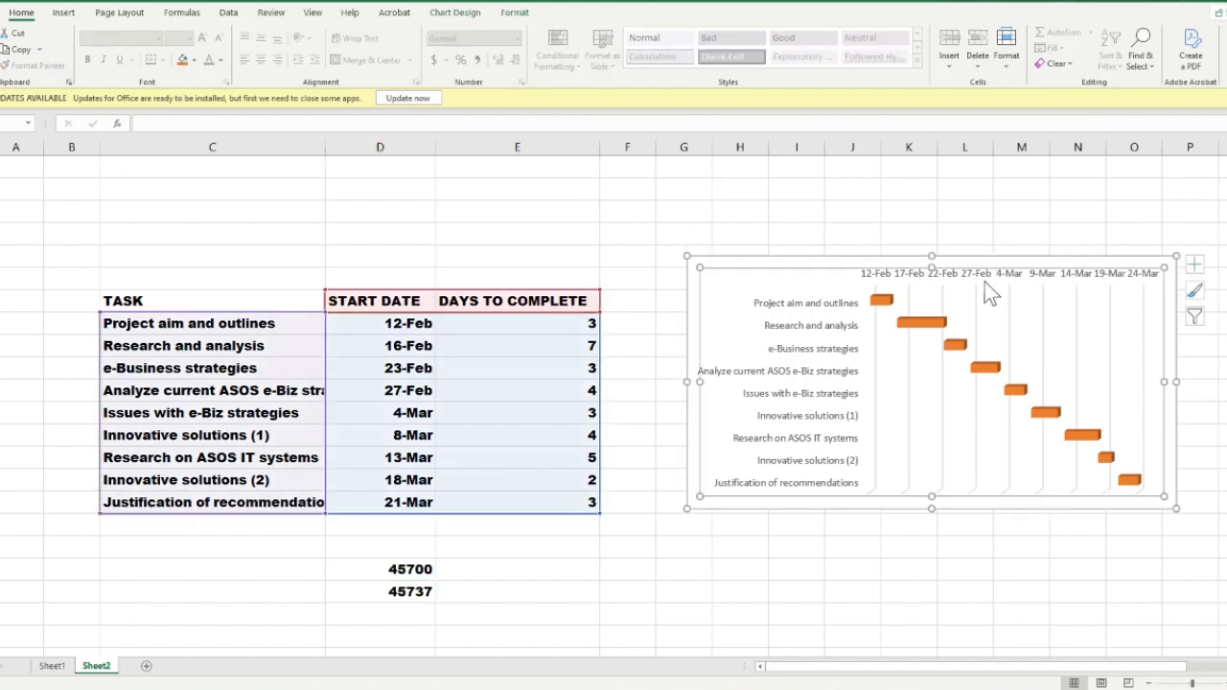
pyautogui.click(983, 274)
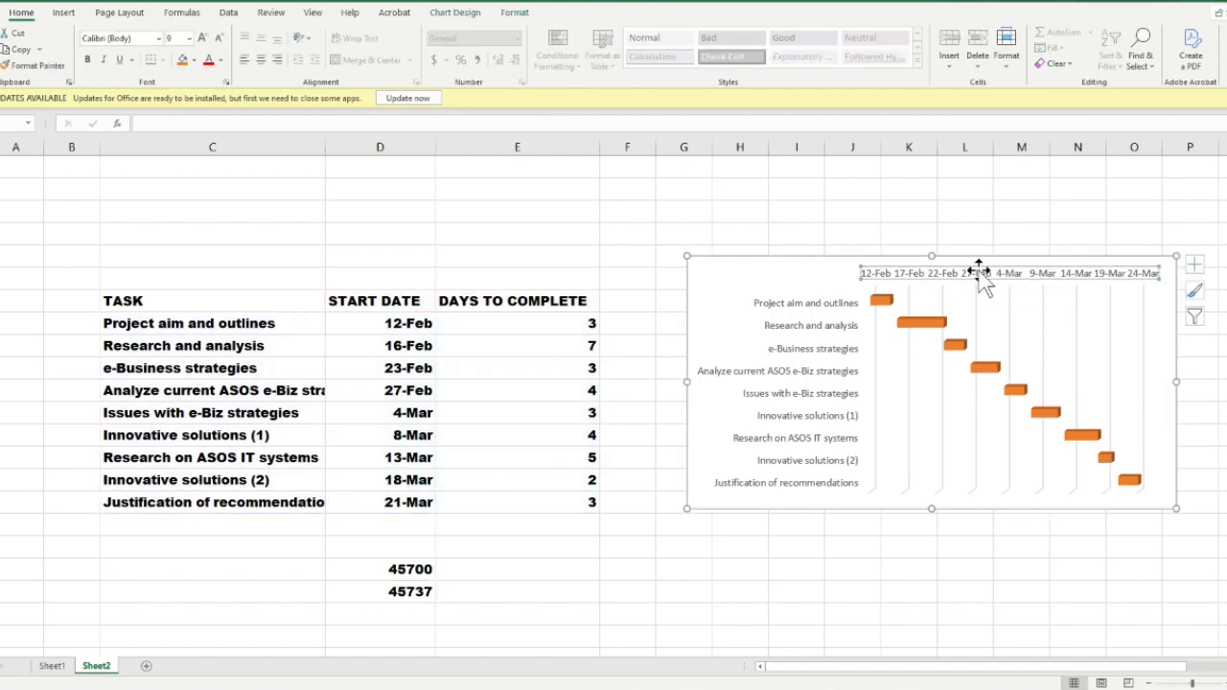
pyautogui.rightClick(980, 271)
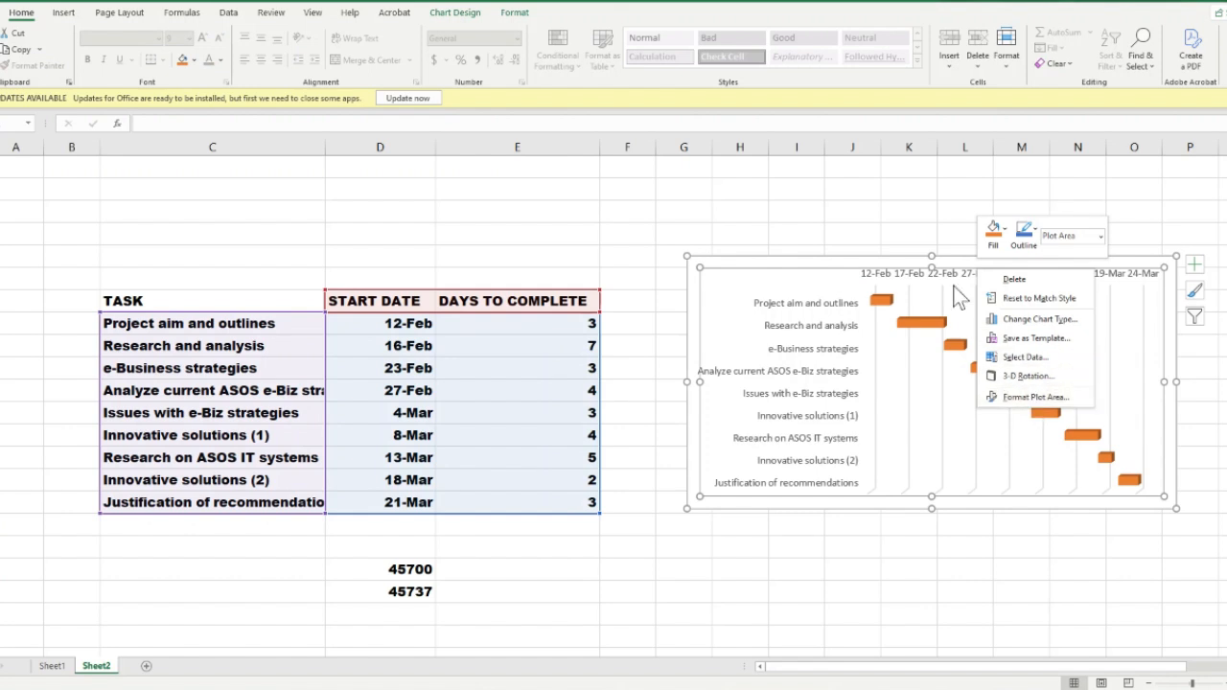
pyautogui.click(945, 274)
pyautogui.click(945, 273)
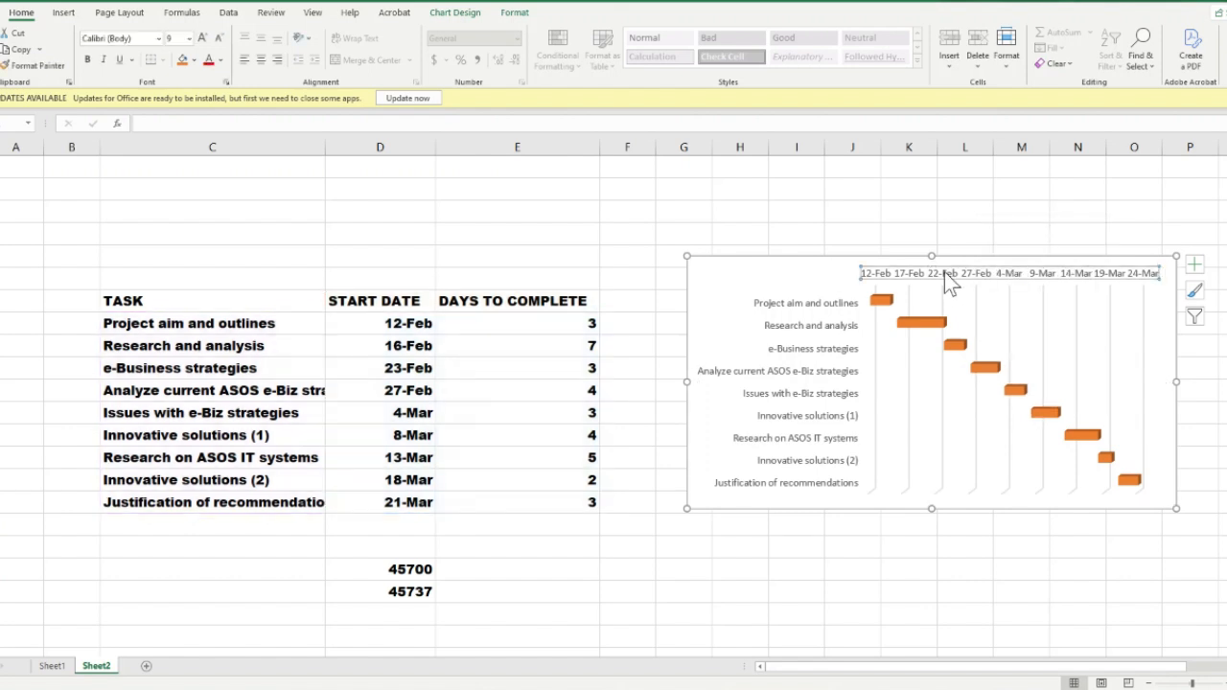
pyautogui.rightClick(944, 272)
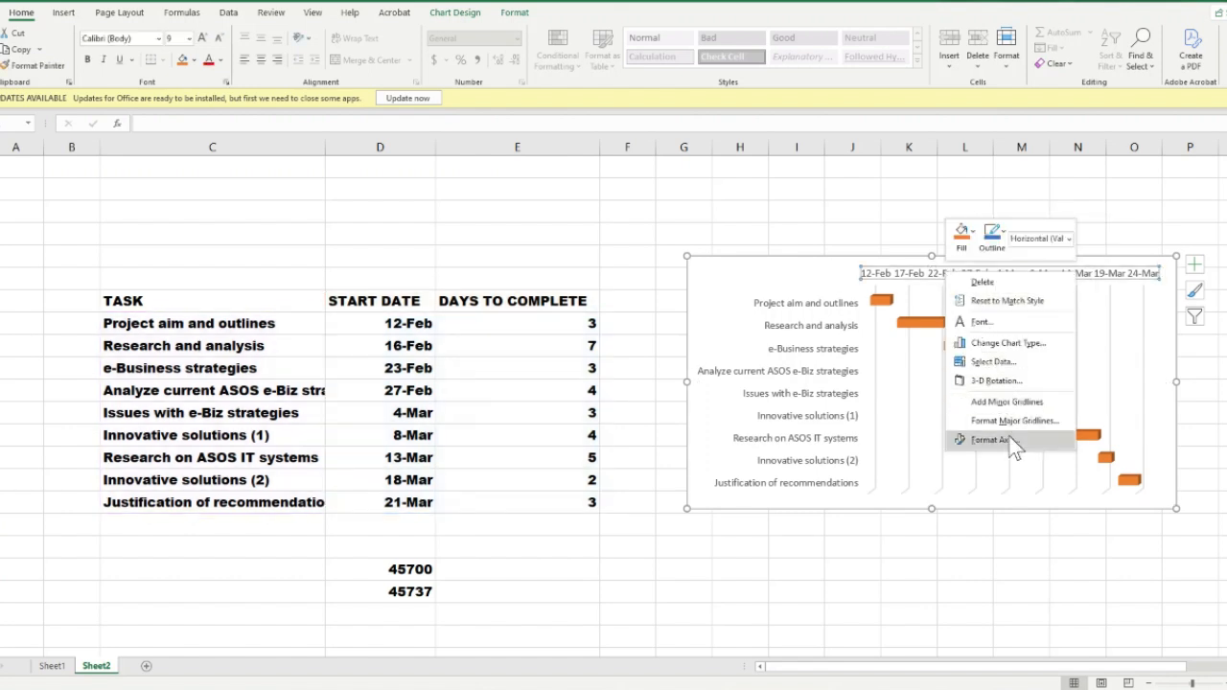
pyautogui.click(997, 439)
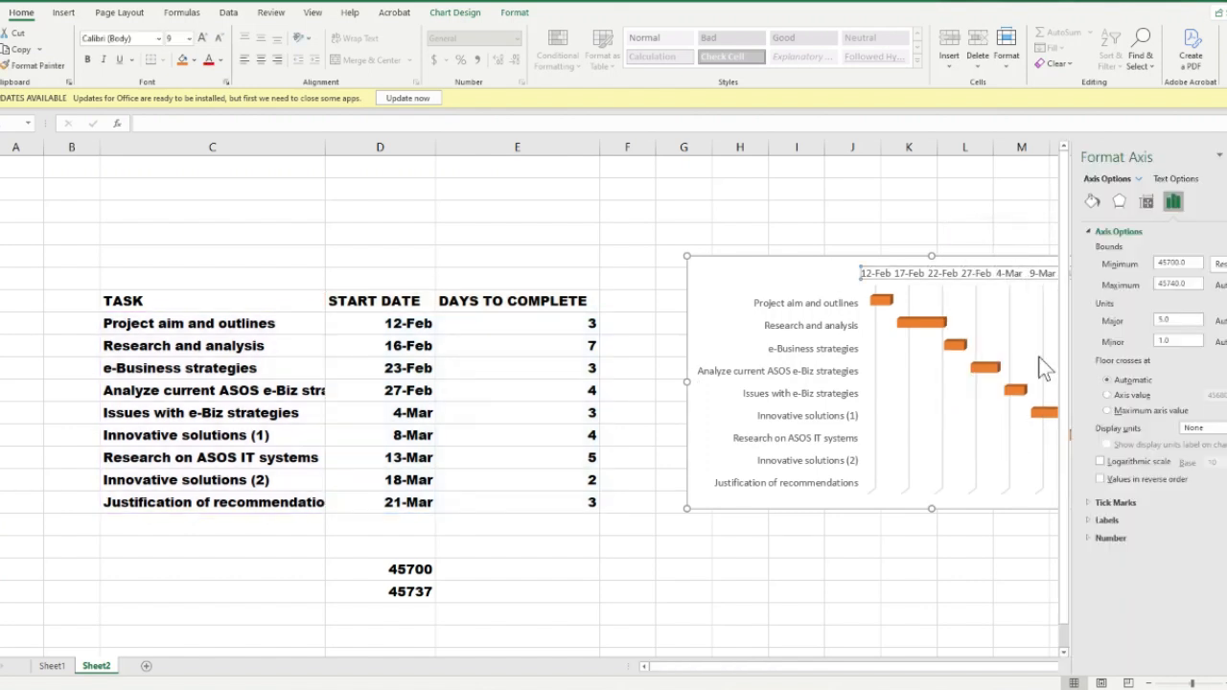
# Try to set the date axis maximum bound to 45737 and close the formatting pane
pyautogui.click(1198, 284)
pyautogui.press('BackSpace')
pyautogui.press('BackSpace')
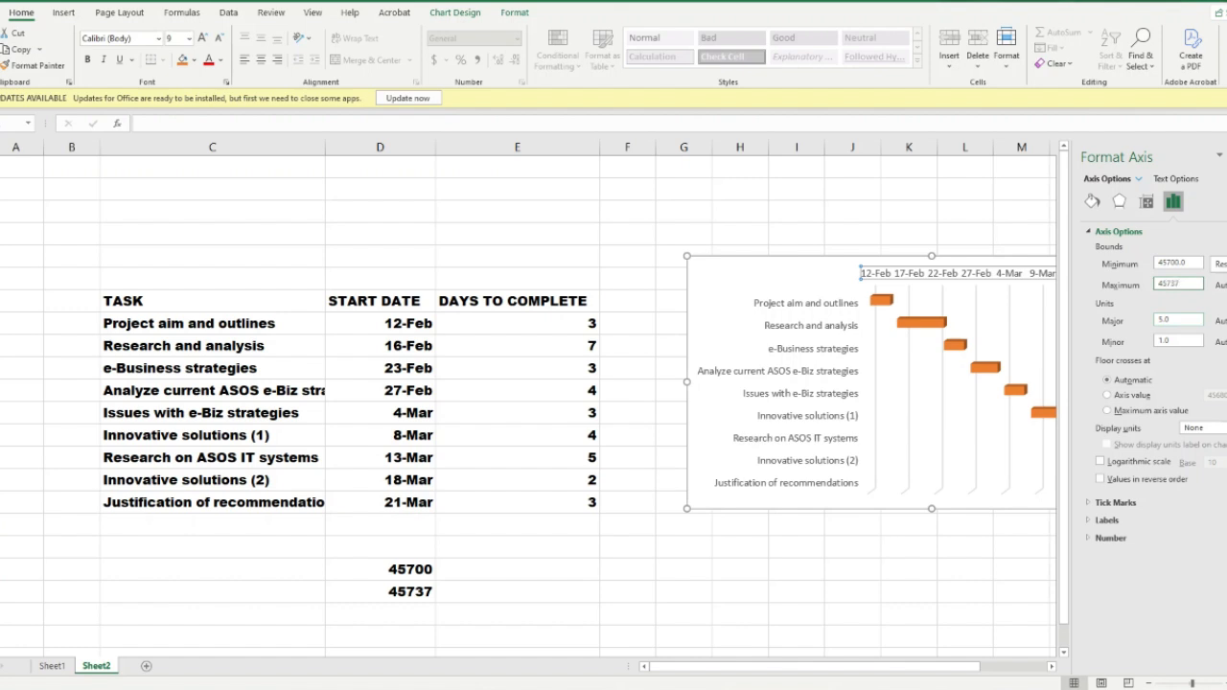
pyautogui.click(950, 597)
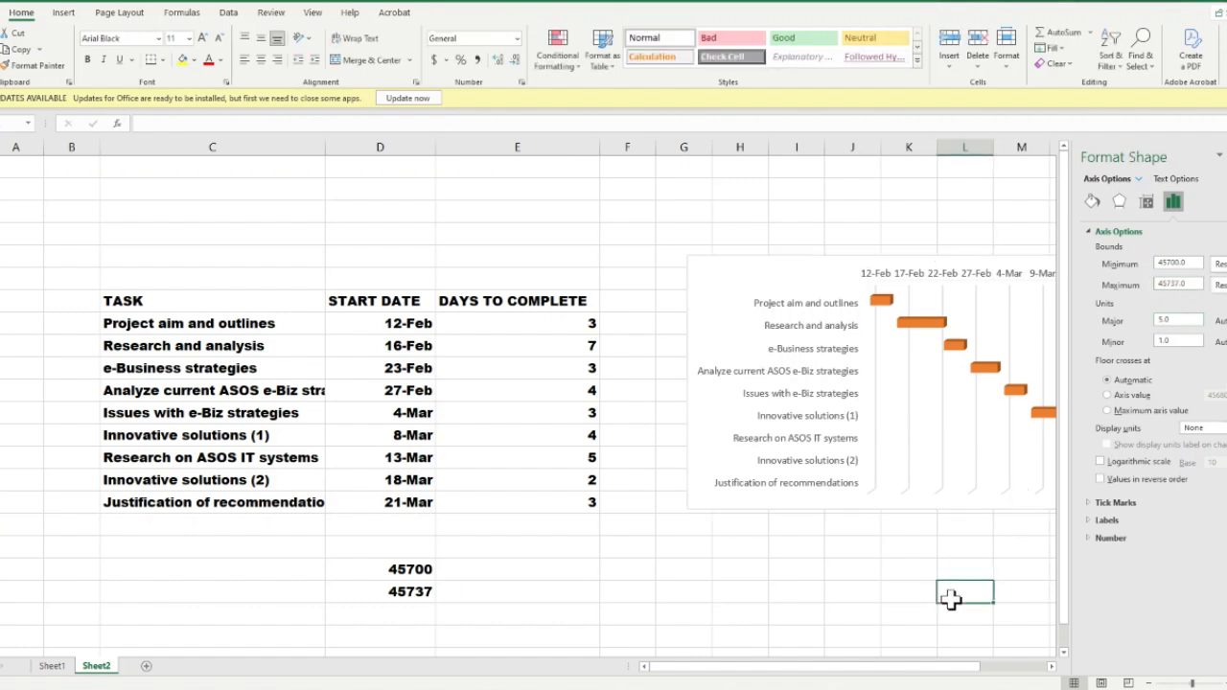
pyautogui.click(927, 542)
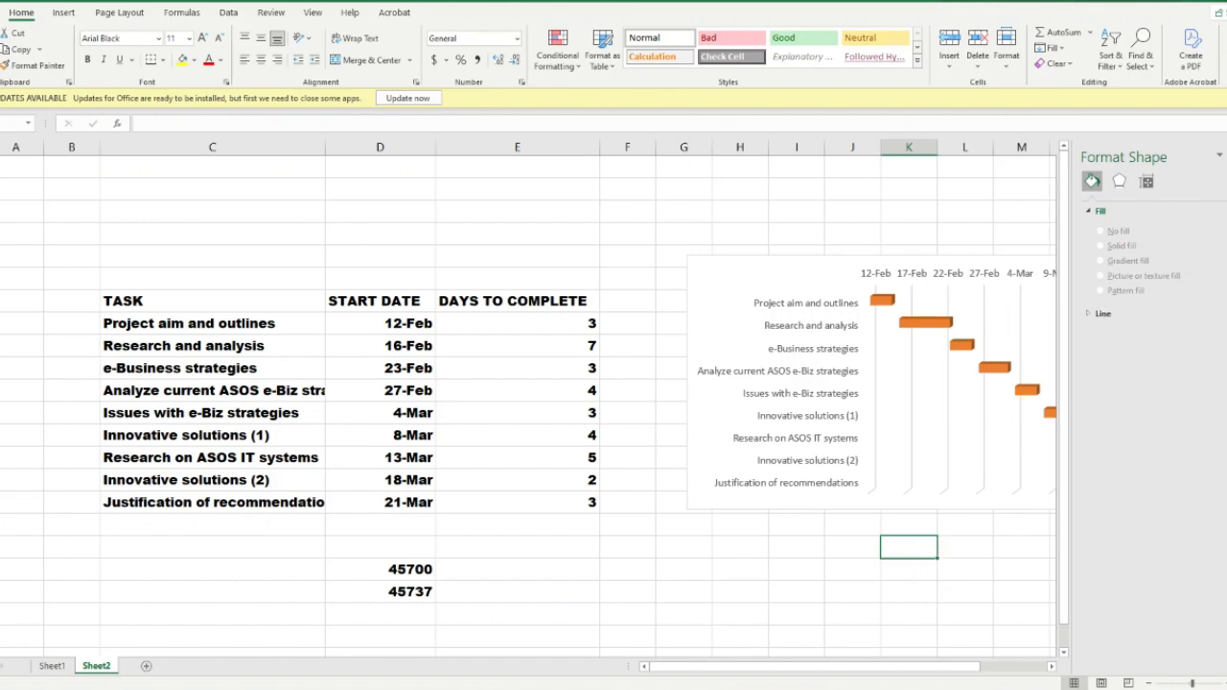
pyautogui.click(1218, 156)
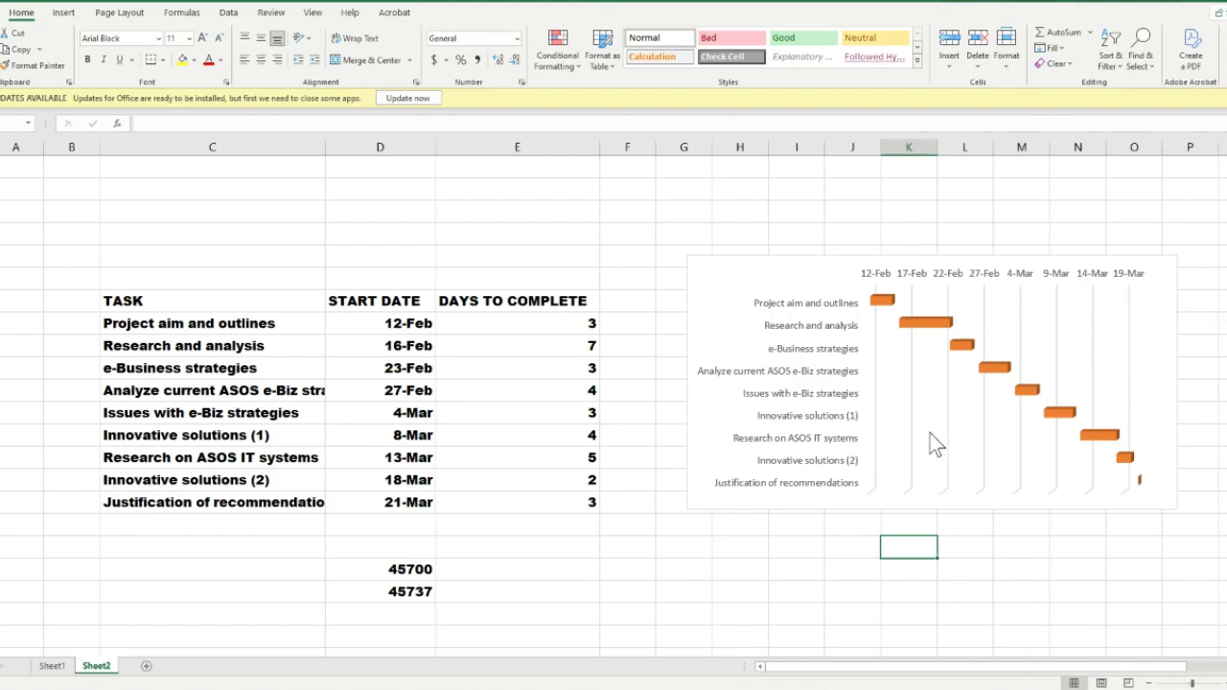
pyautogui.click(683, 547)
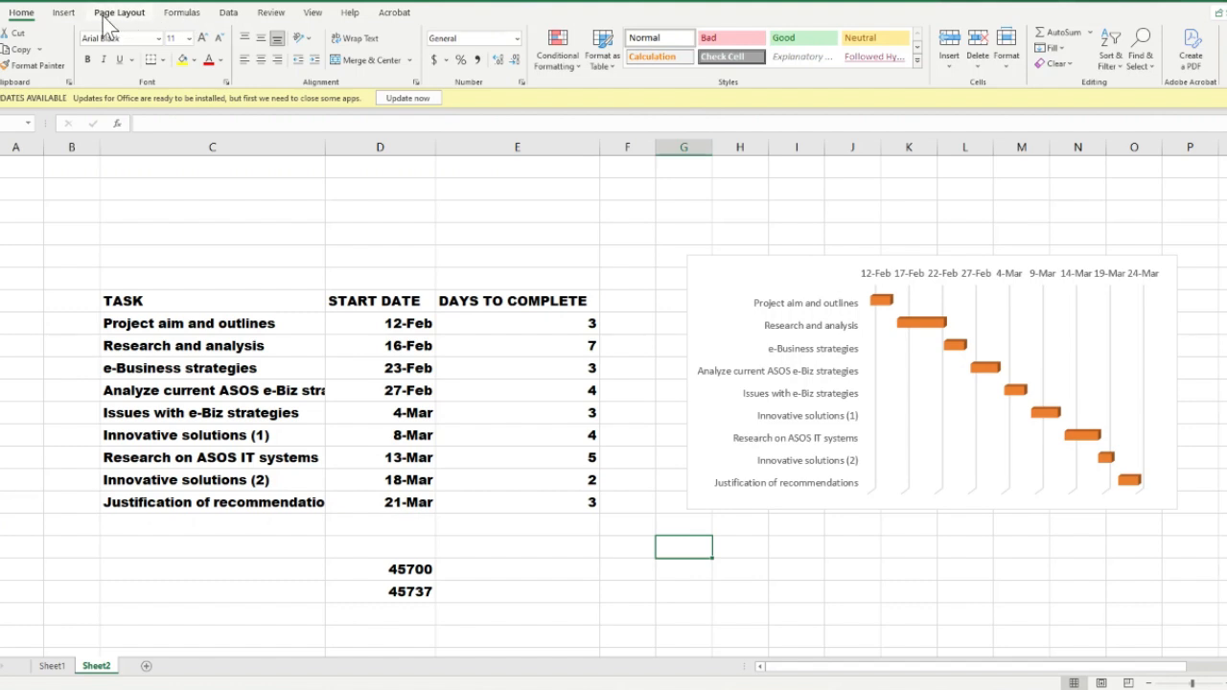
# Apply quick layout Layout 5 to the Gantt chart, adding a chart title and a data table
pyautogui.click(840, 260)
pyautogui.click(470, 18)
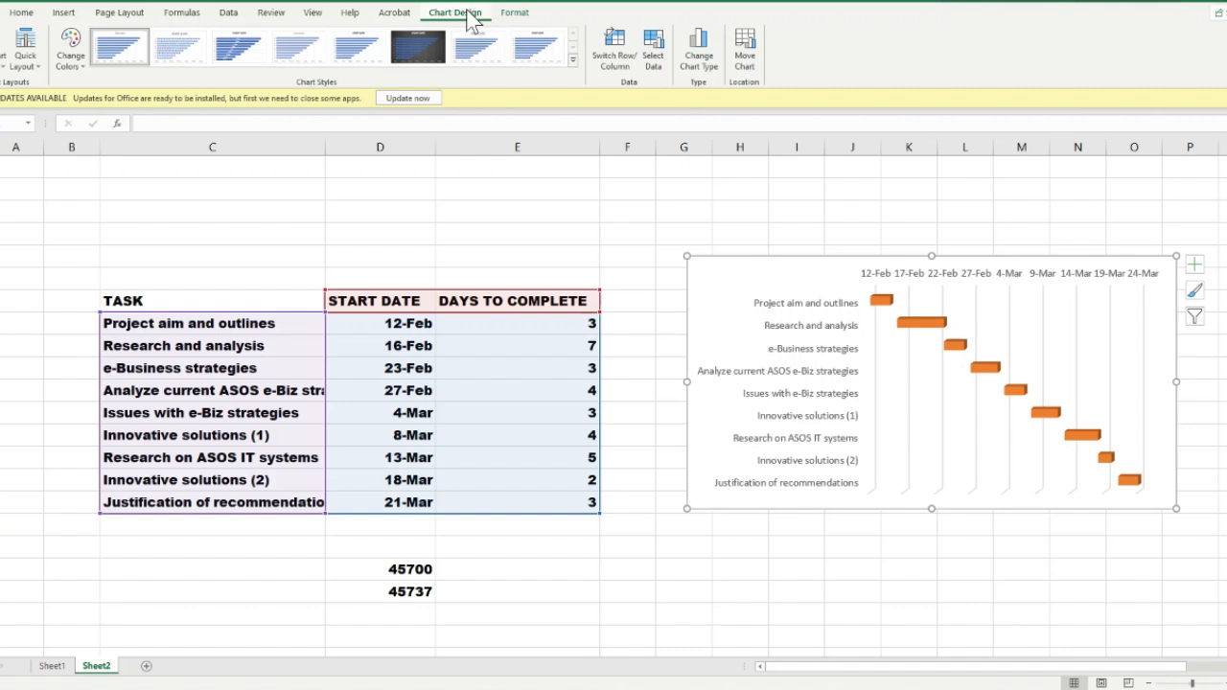
pyautogui.click(32, 59)
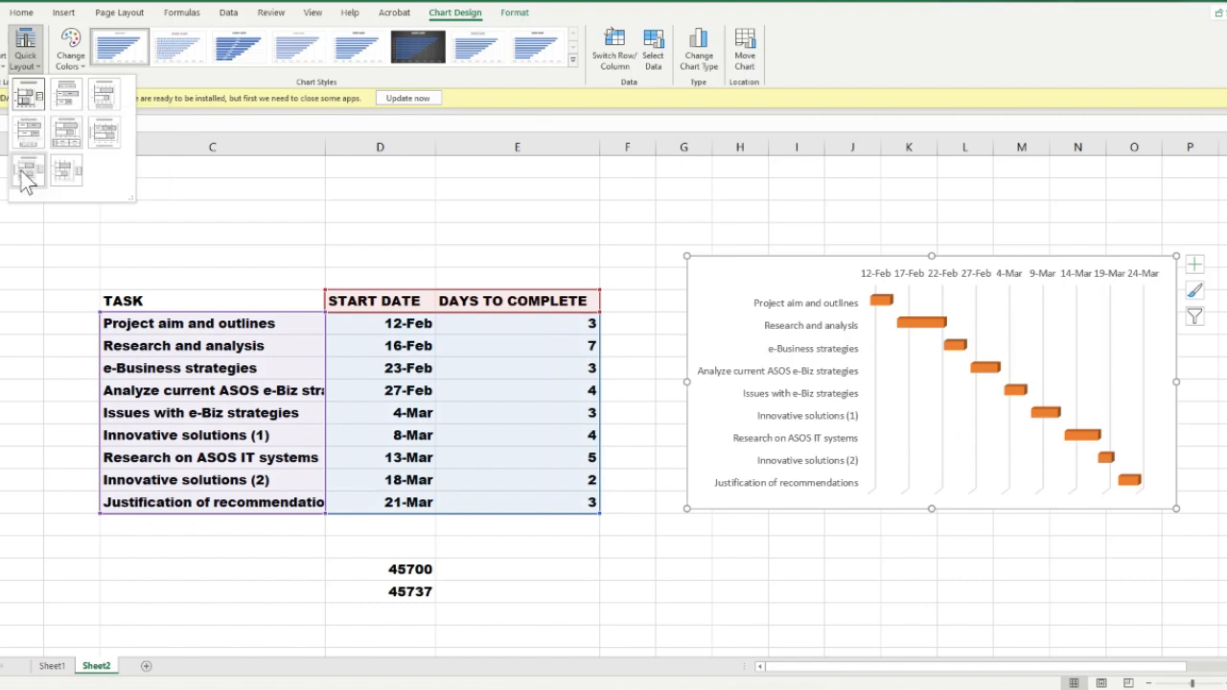
pyautogui.click(73, 140)
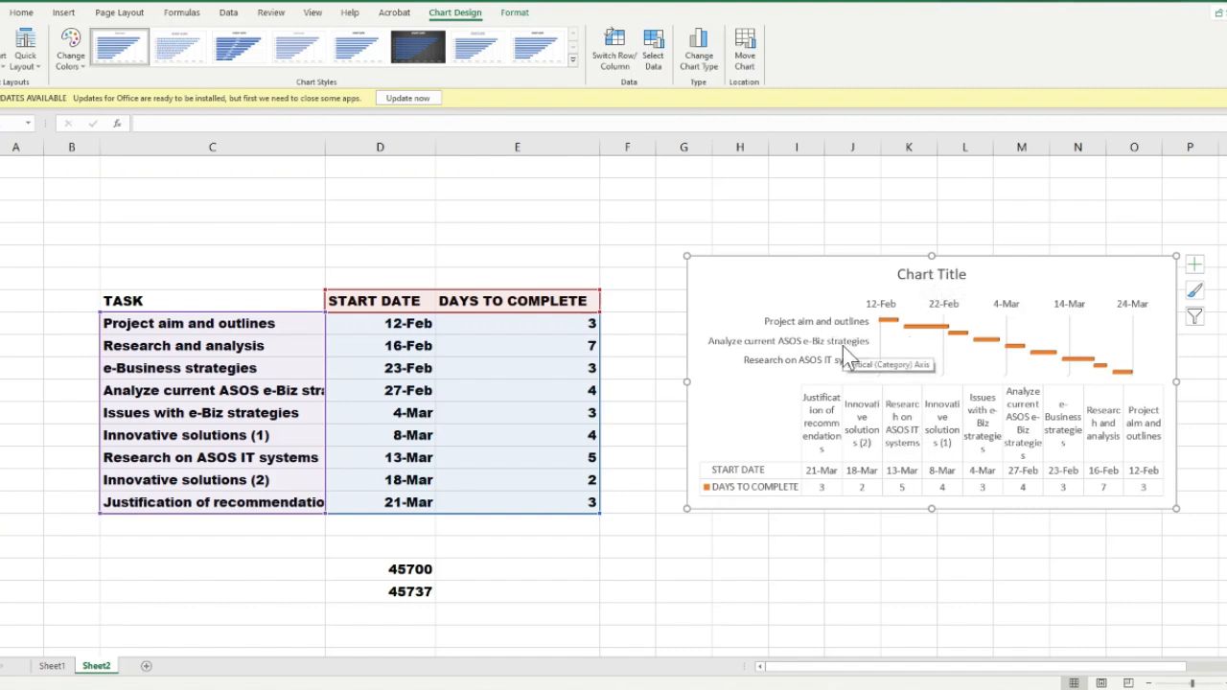
# Replace the placeholder chart title with "ASOS PROJECT PLAN" and deselect the chart
pyautogui.click(935, 272)
pyautogui.click(935, 273)
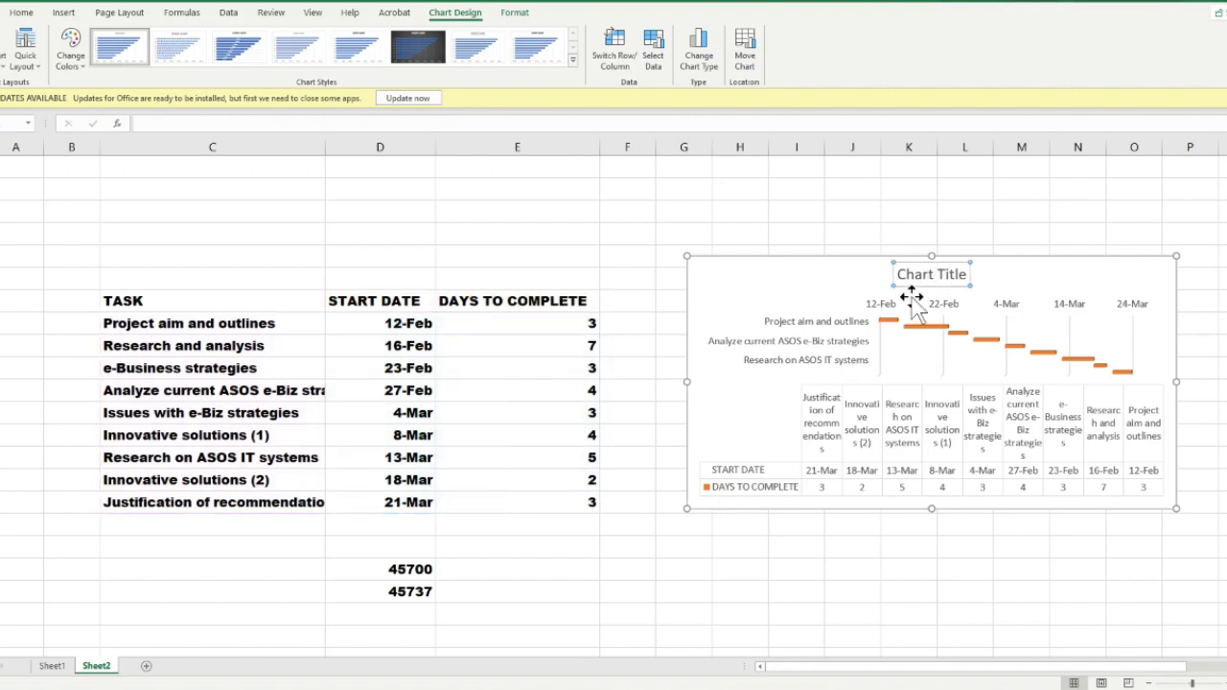
pyautogui.hotkey('ctrl', 'a')
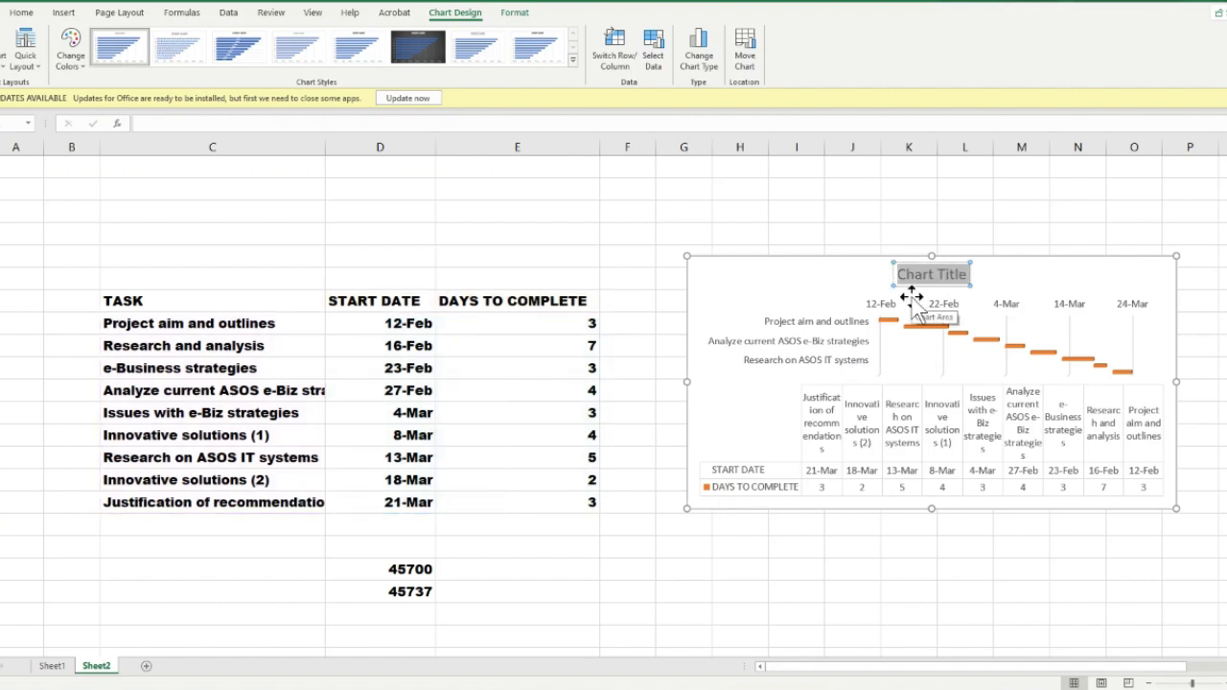
pyautogui.press('Delete')
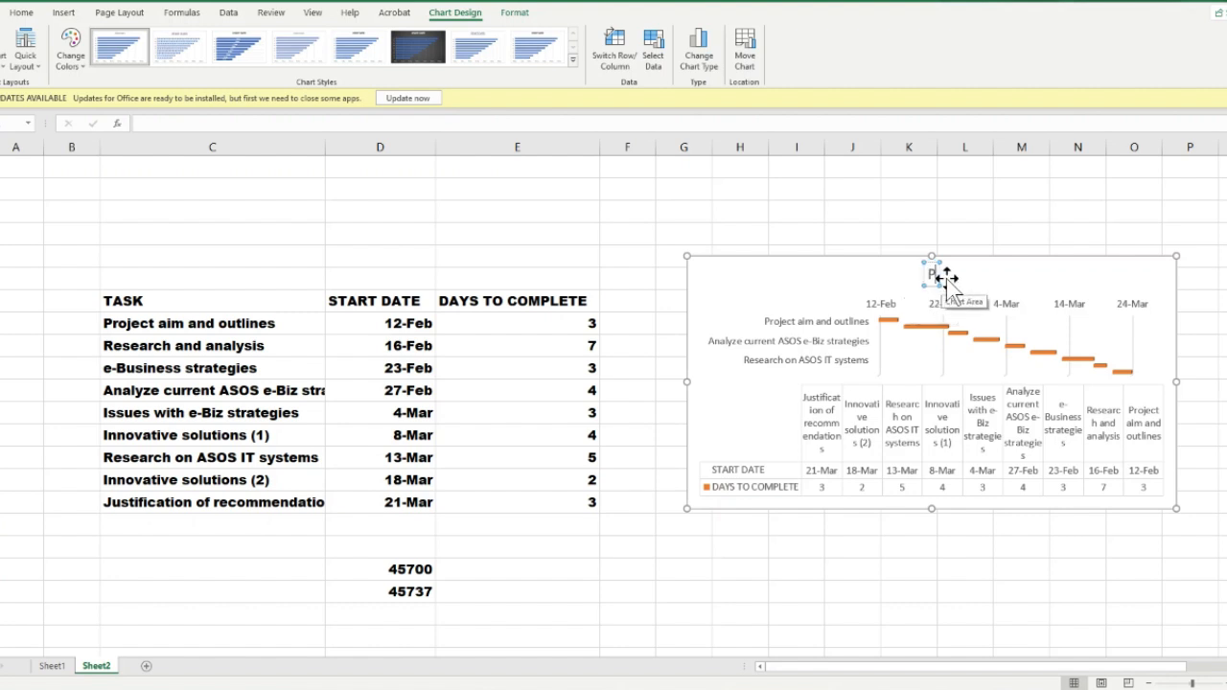
pyautogui.write('PRO')
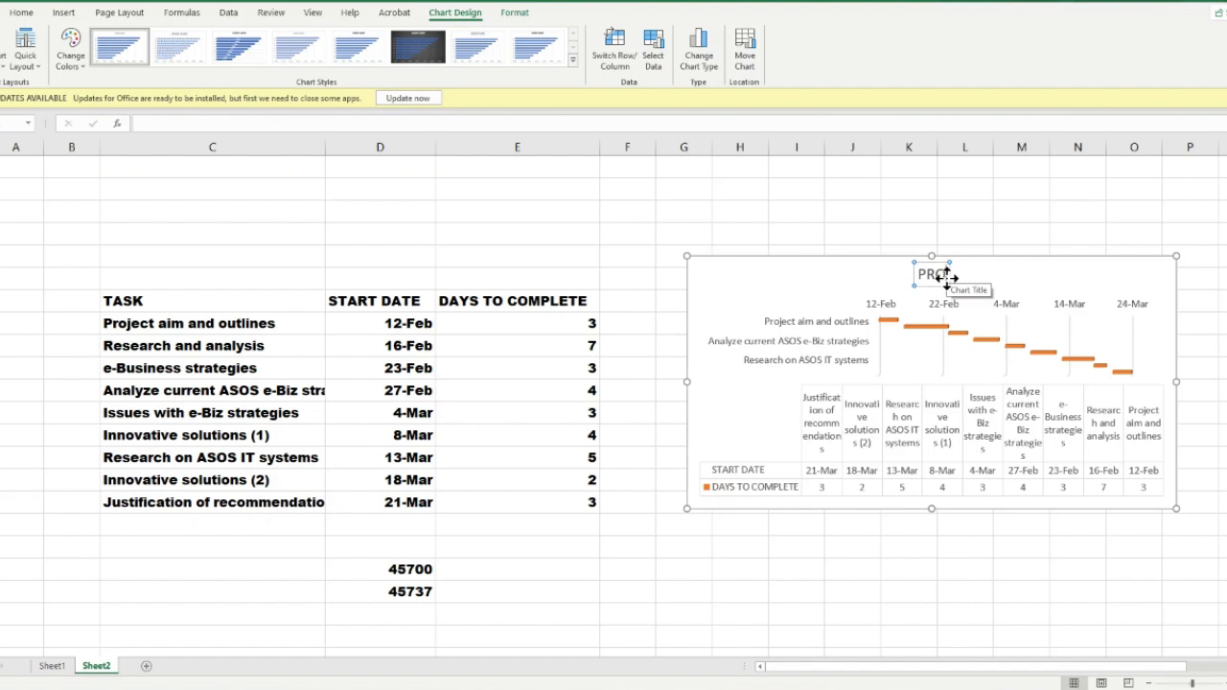
pyautogui.press('BackSpace')
pyautogui.press('BackSpace')
pyautogui.press('BackSpace')
pyautogui.write('ASOS')
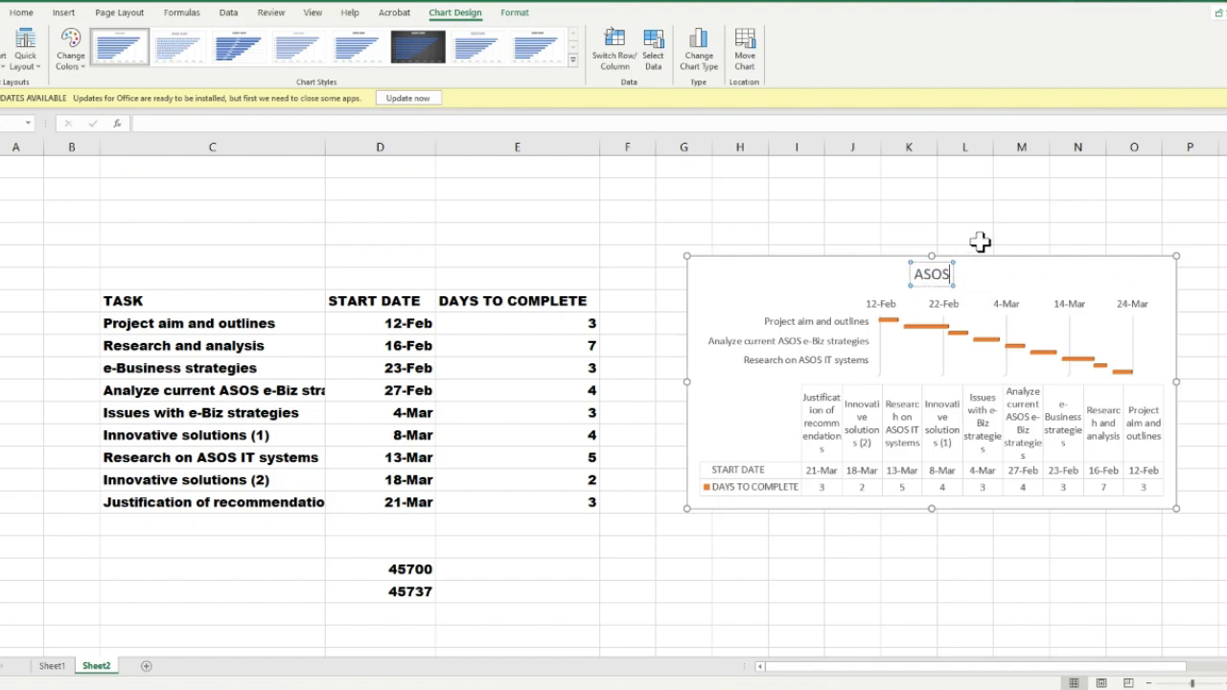
pyautogui.write(' PROJECT PLAN')
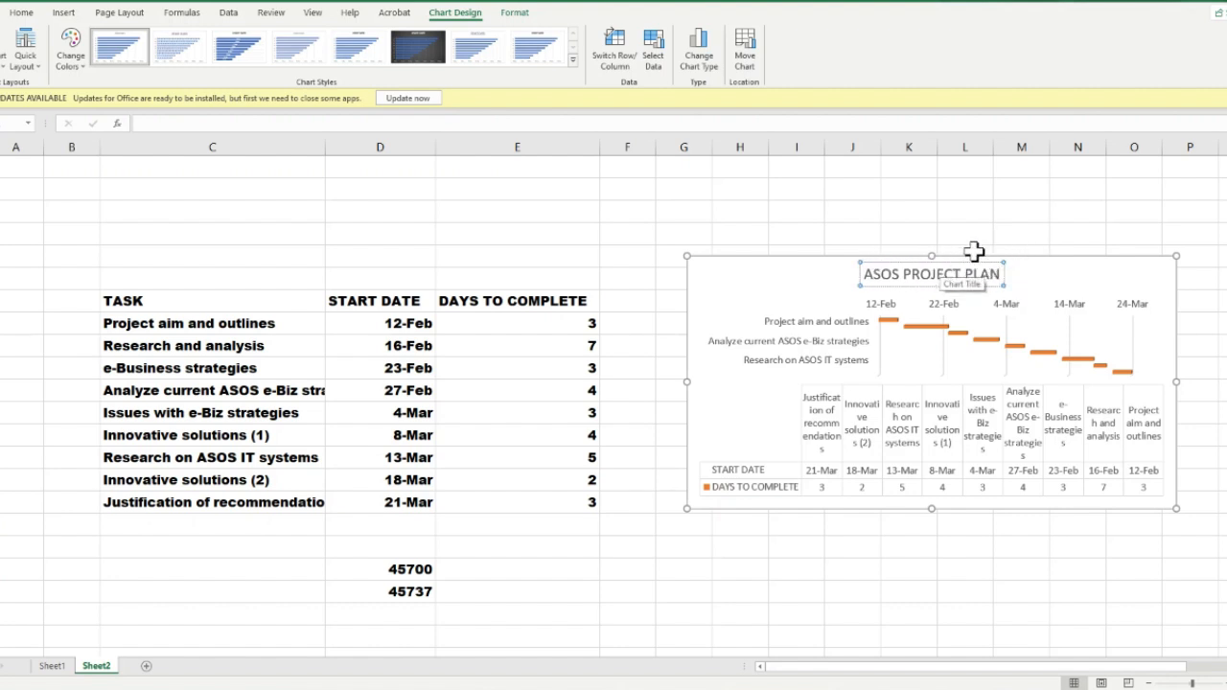
pyautogui.click(980, 233)
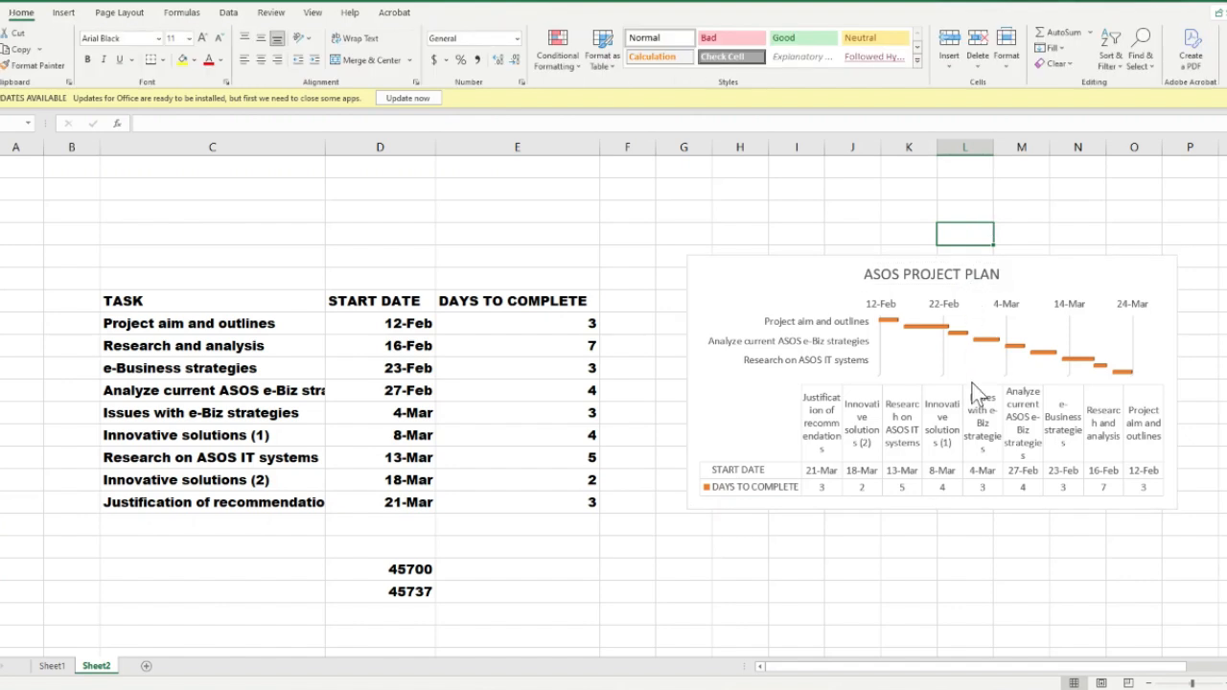